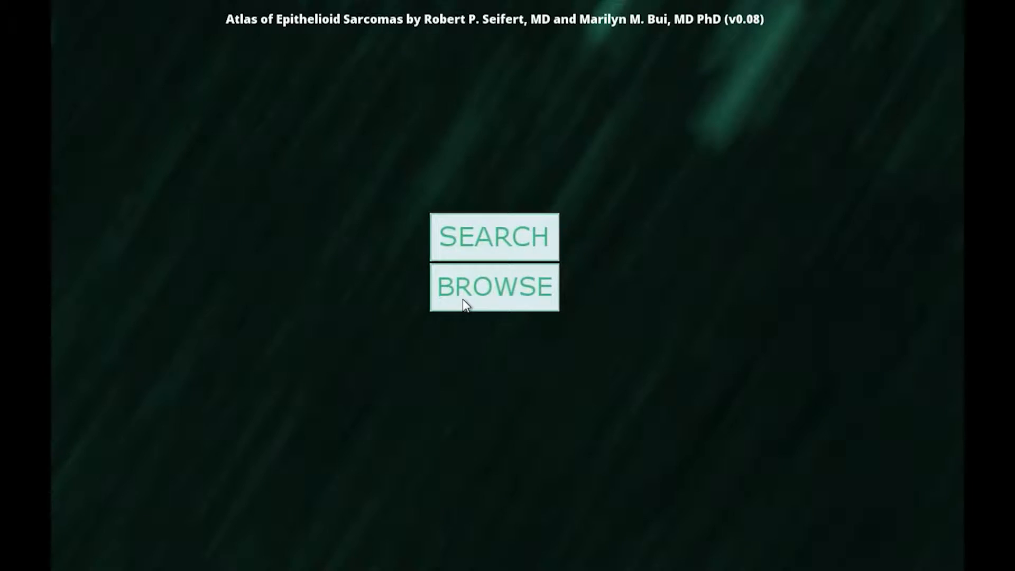
# Step: Search the atlas for young adult female cases in any anatomic location and open the Alveolar Soft Part Sarcoma result
pyautogui.click(451, 245)
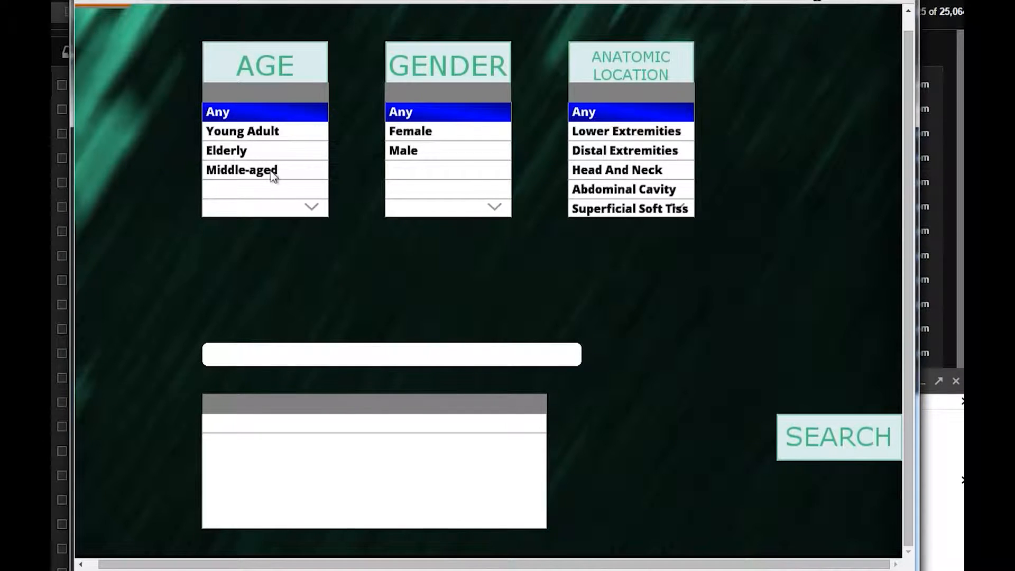
pyautogui.click(241, 136)
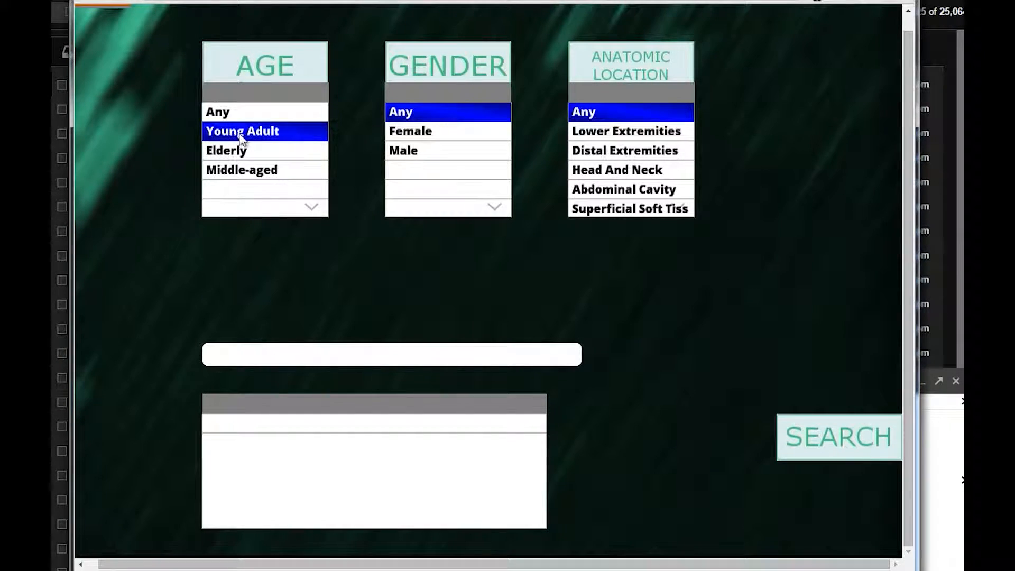
pyautogui.click(424, 136)
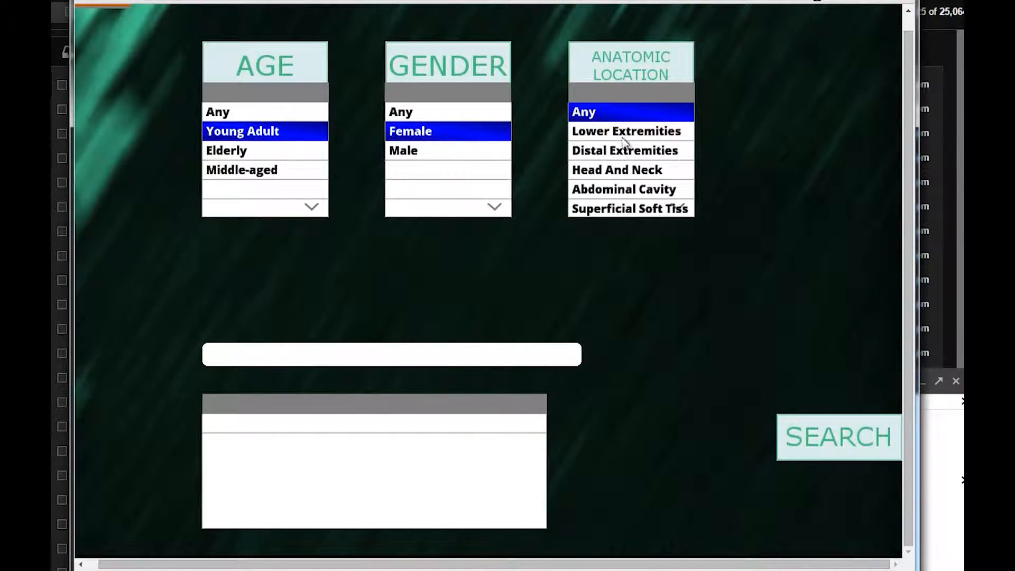
pyautogui.scroll(-3, 603, 143)
pyautogui.scroll(3, 616, 147)
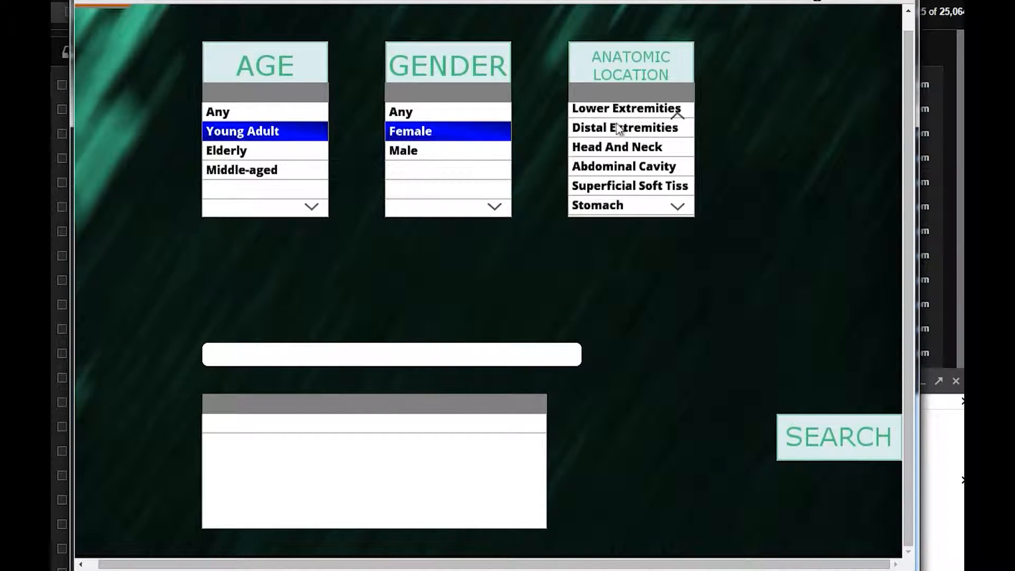
pyautogui.click(844, 445)
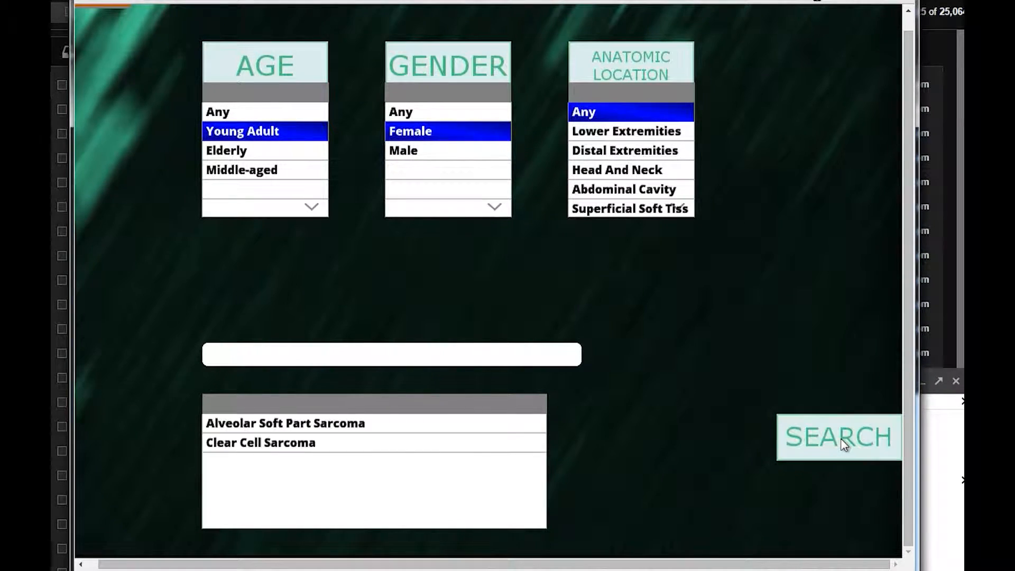
pyautogui.click(340, 429)
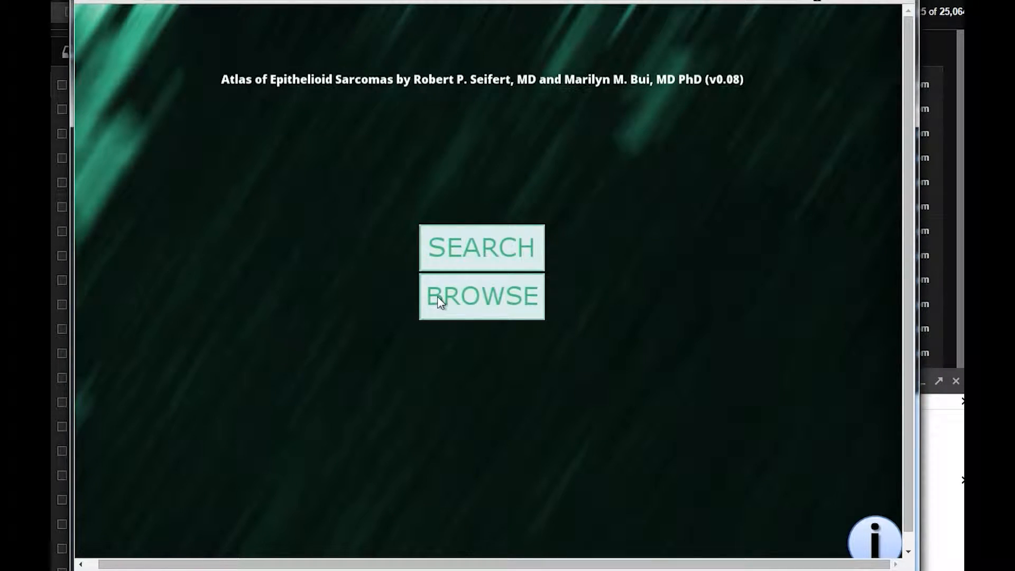
# Step: Browse the atlas to Epithelioid Leiomyosarcoma and open image 7 from the second page of its gallery
pyautogui.click(438, 297)
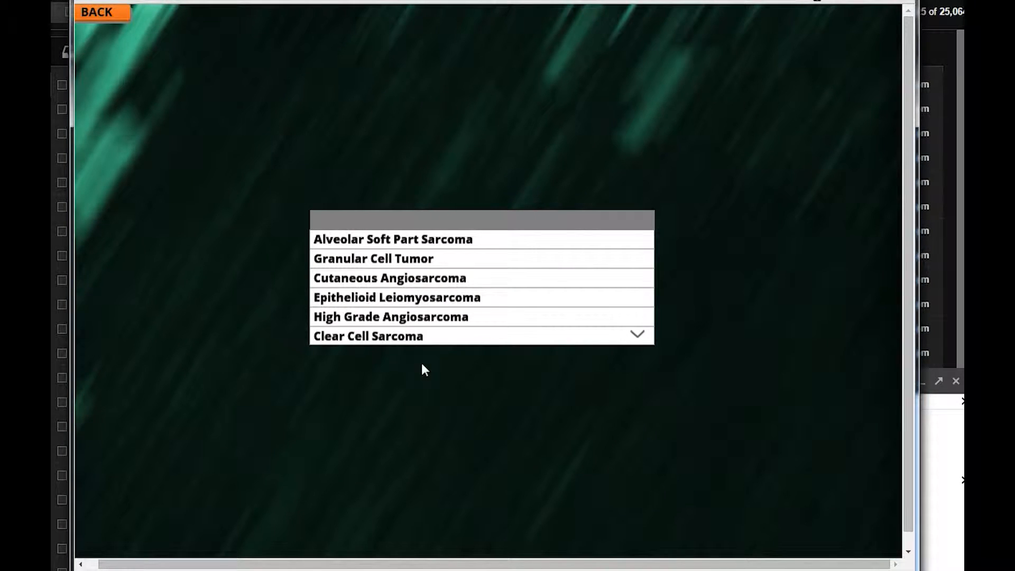
pyautogui.click(403, 300)
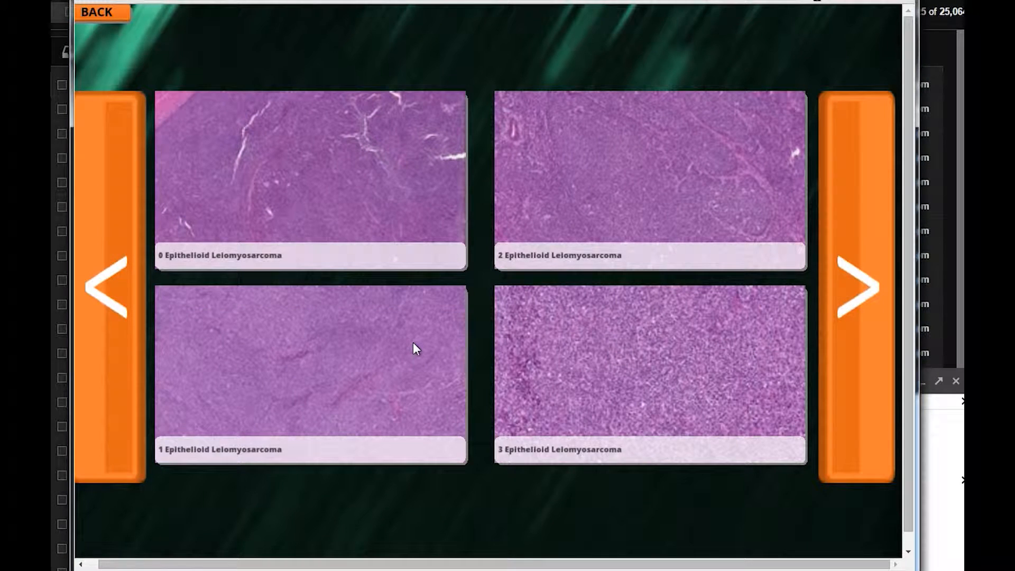
pyautogui.click(863, 214)
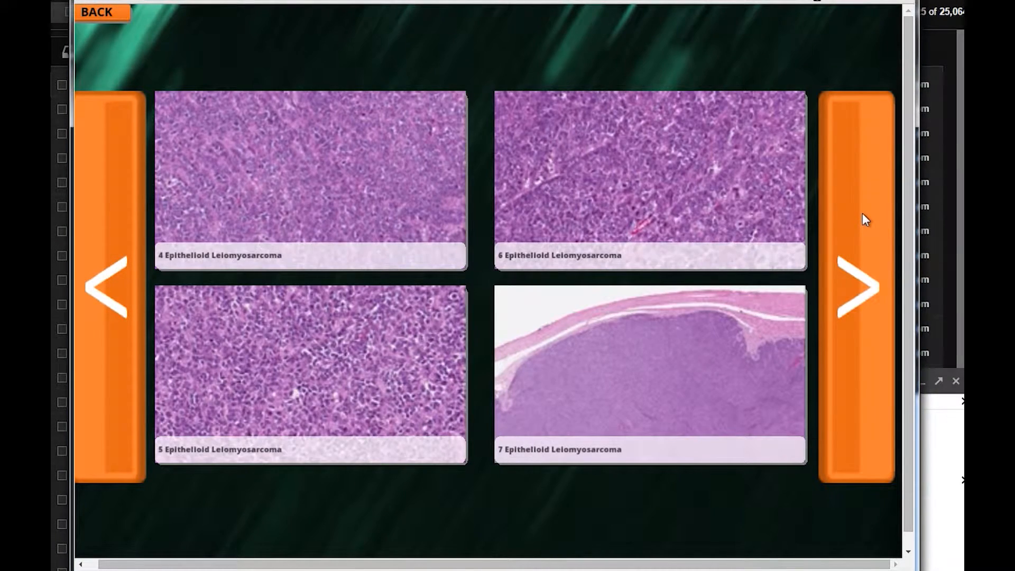
pyautogui.click(639, 331)
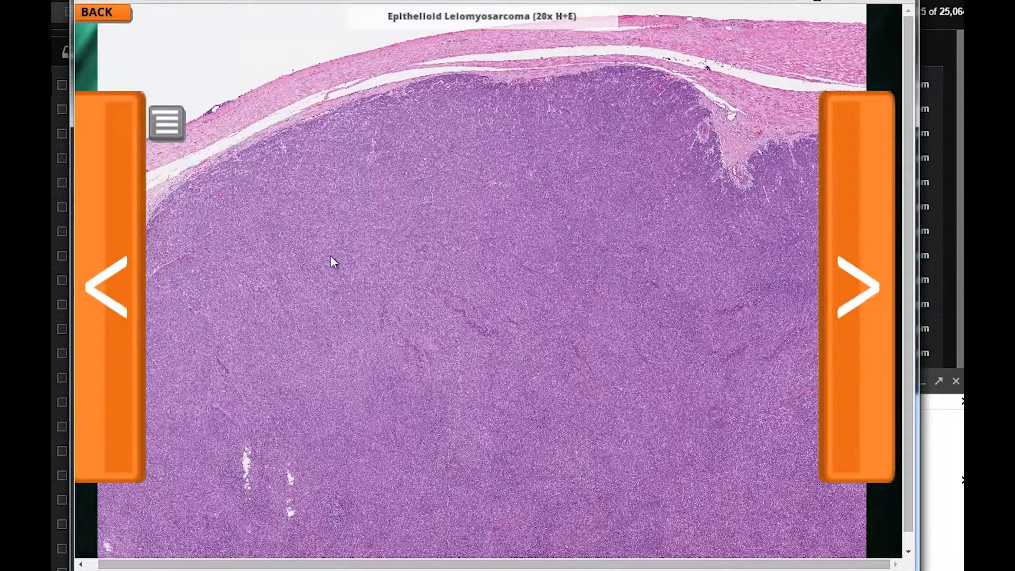
# Step: Expand the diagnosis description on the 20x Epithelioid Leiomyosarcoma image and advance to the next image
pyautogui.click(181, 136)
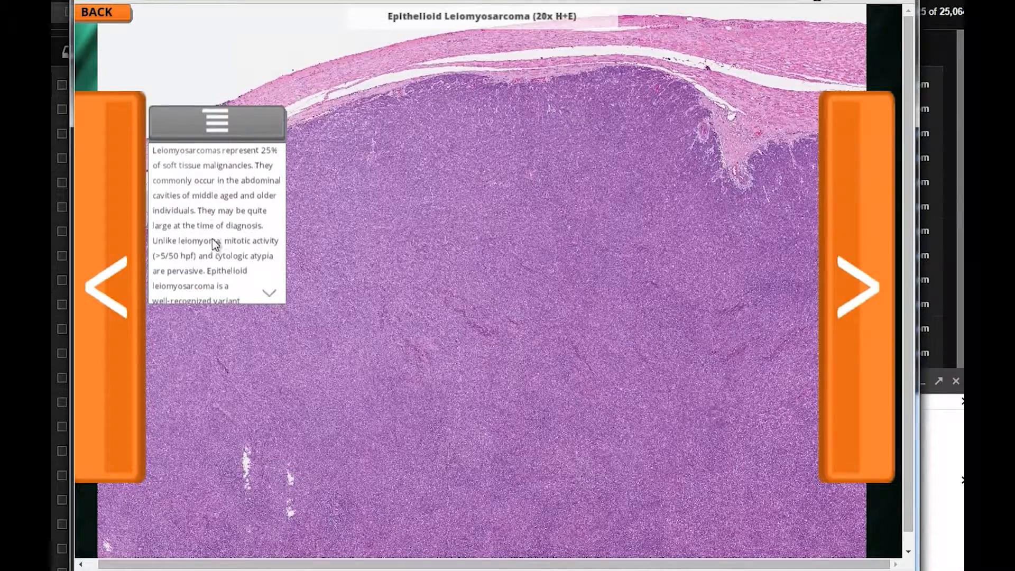
pyautogui.moveTo(207, 256); pyautogui.dragTo(212, 226)
pyautogui.click(867, 204)
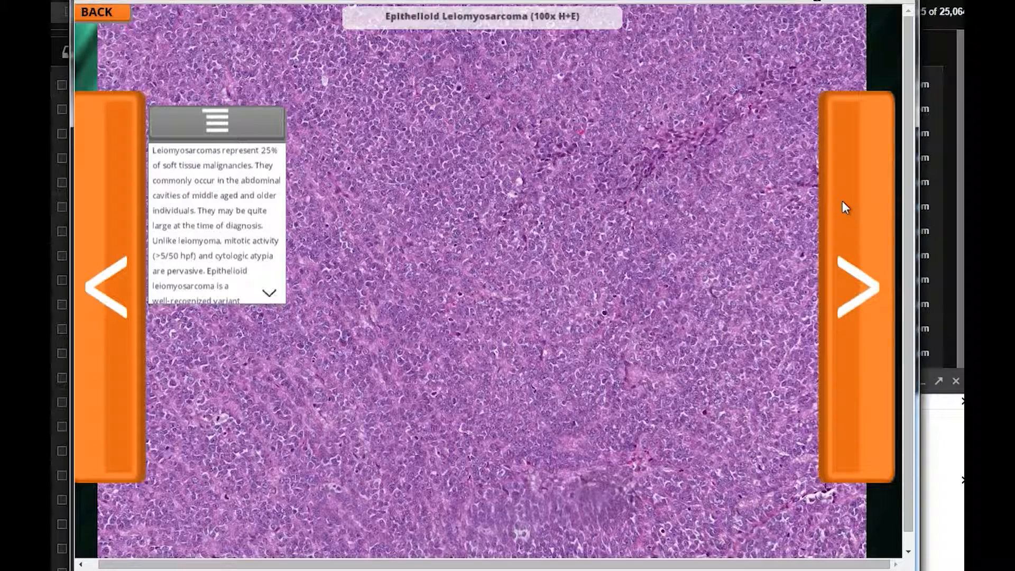
# Step: Return to the gallery, open image 4 of Epithelioid Leiomyosarcoma, and read through its diagnosis description
pyautogui.click(103, 13)
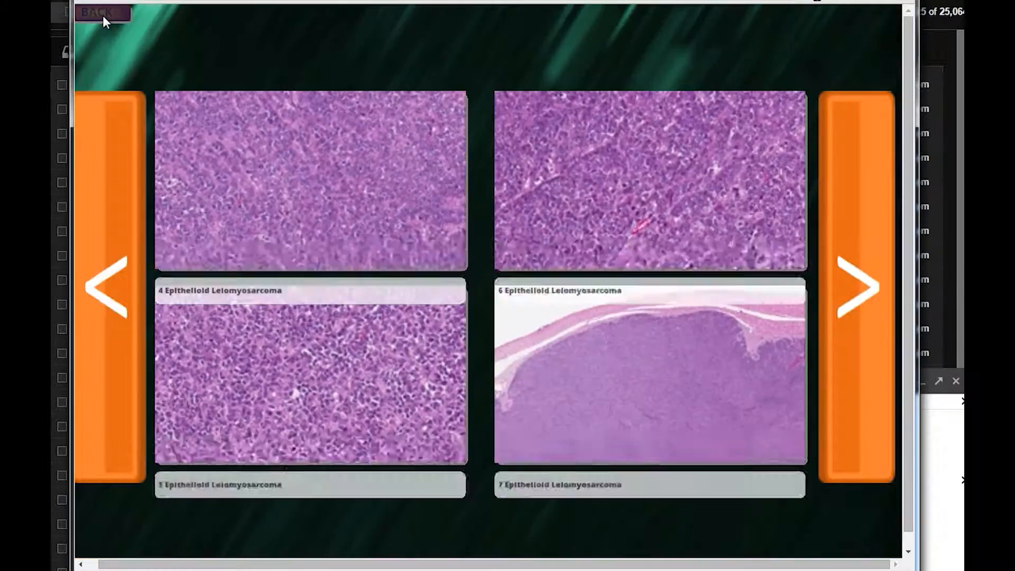
pyautogui.click(290, 202)
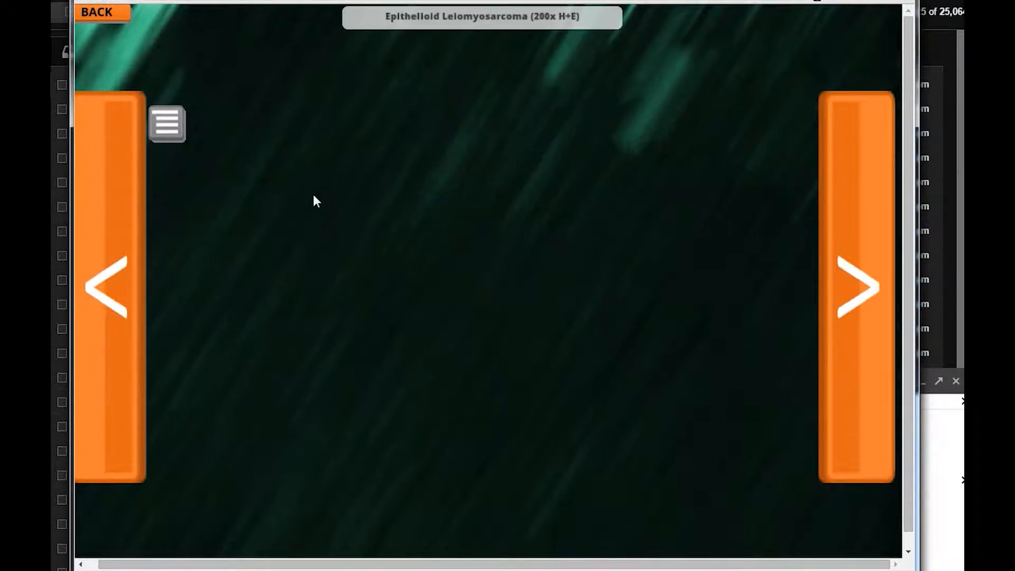
pyautogui.click(180, 126)
pyautogui.scroll(-5, 225, 232)
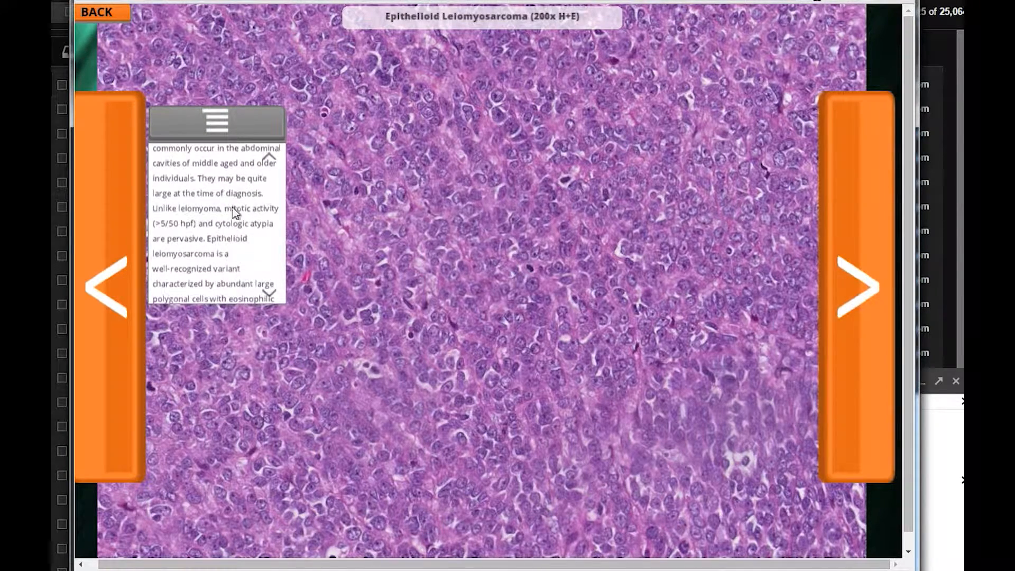
pyautogui.scroll(-4, 222, 222)
pyautogui.scroll(2, 227, 248)
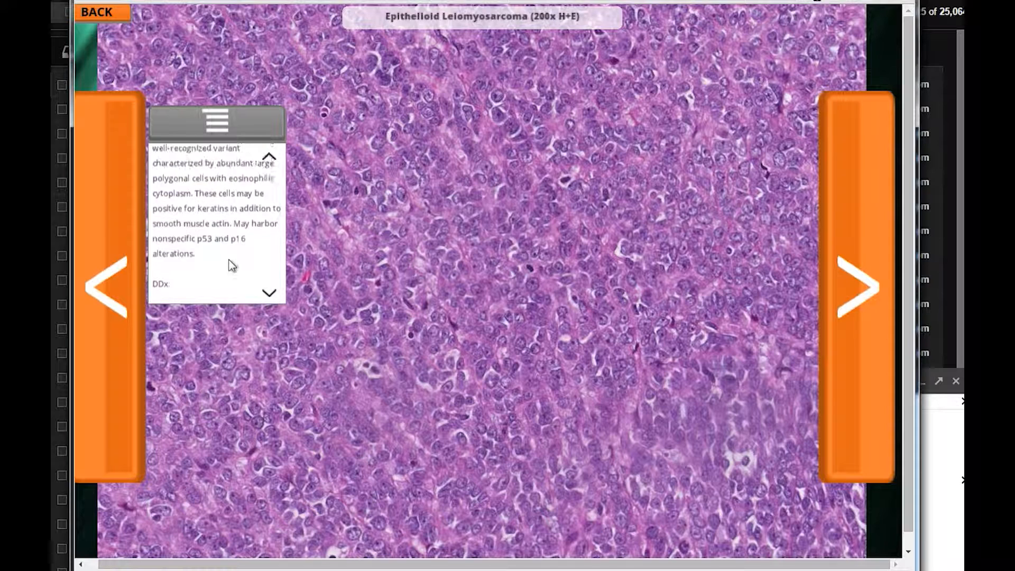
# Step: Close the enlarged image and back out of the Epithelioid Leiomyosarcoma gallery
pyautogui.click(107, 16)
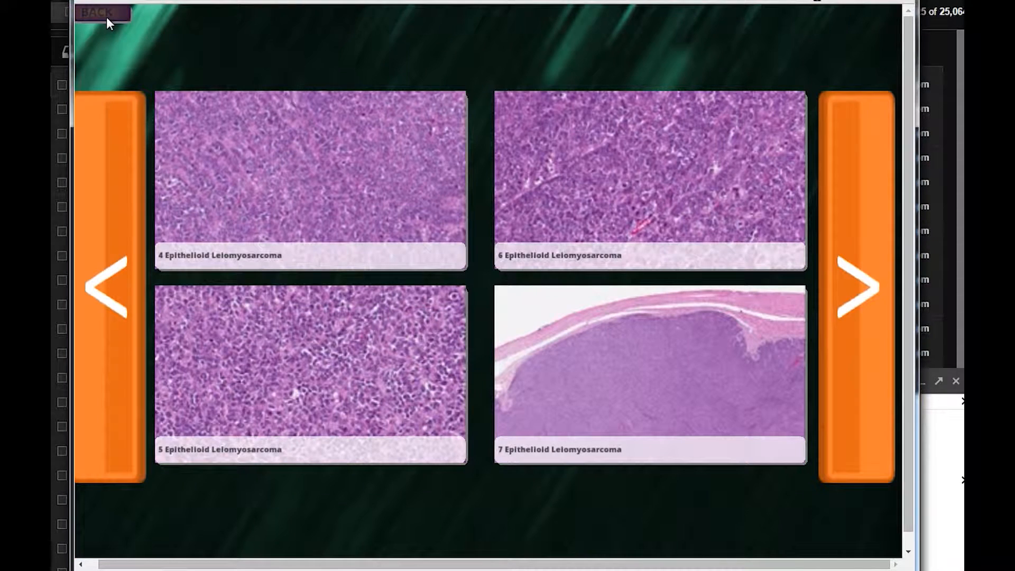
pyautogui.click(106, 17)
pyautogui.click(106, 17)
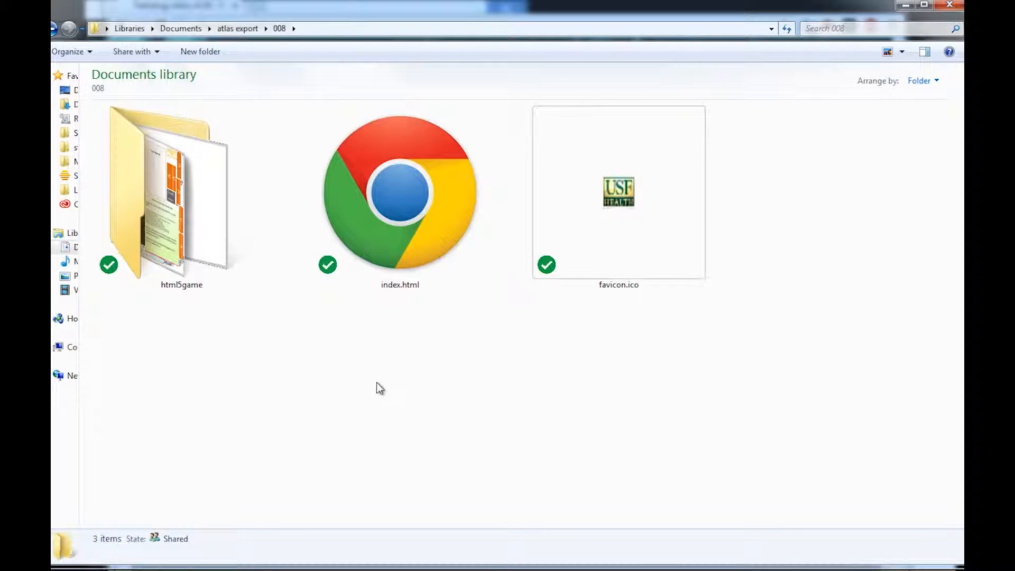
# Step: In Windows Explorer, point out index.html in the 008 export folder and open the html5game folder
pyautogui.click(402, 227)
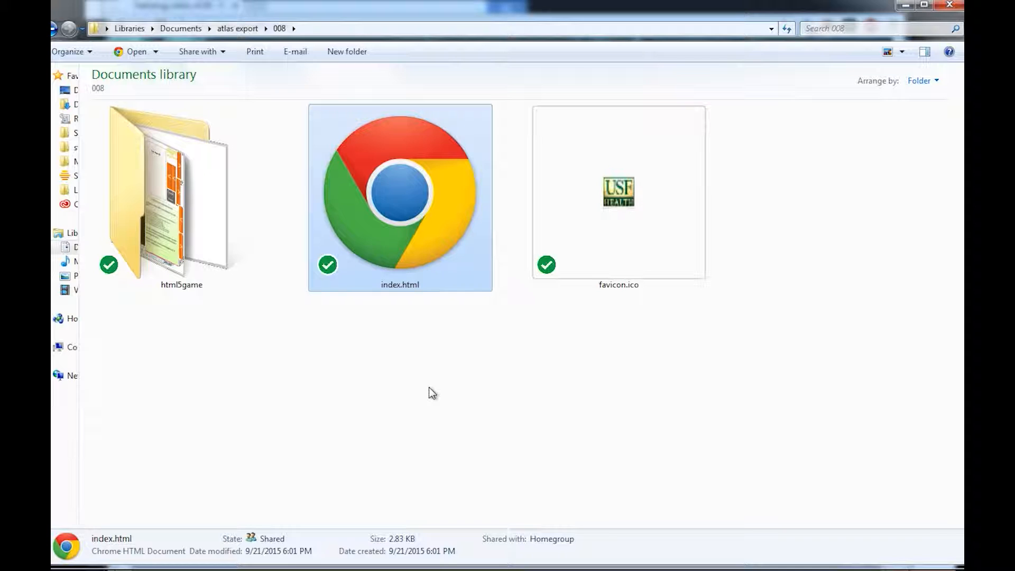
pyautogui.press('Left')
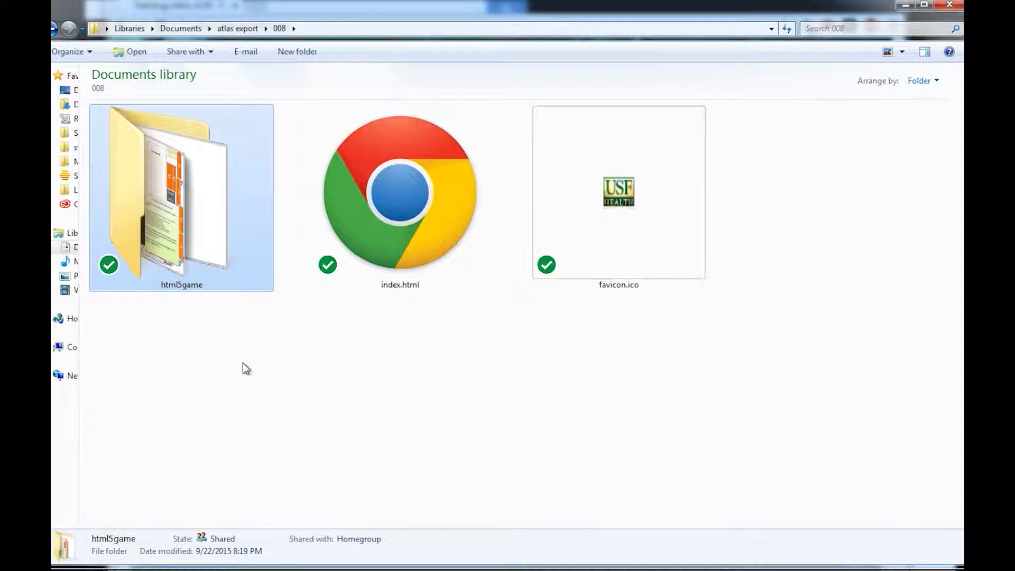
pyautogui.doubleClick(167, 208)
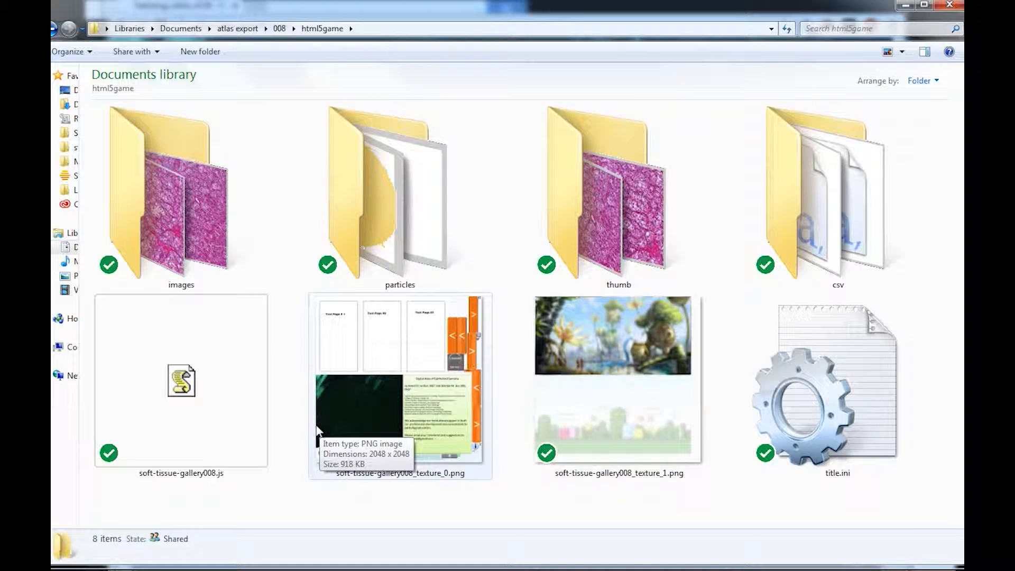
# Step: Point out the images, thumb and csv folders inside html5game, and open the csv folder
pyautogui.click(190, 222)
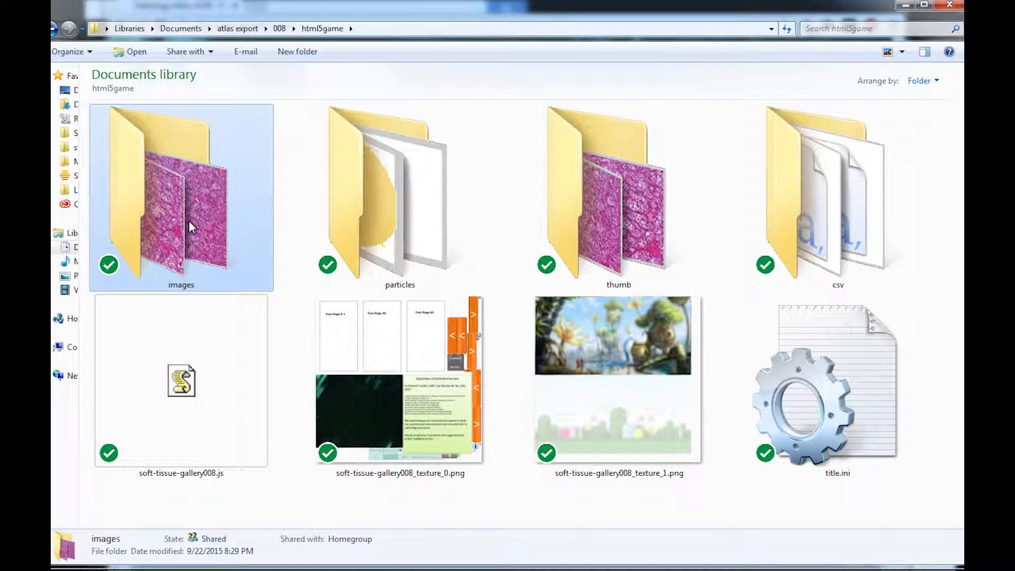
pyautogui.click(585, 226)
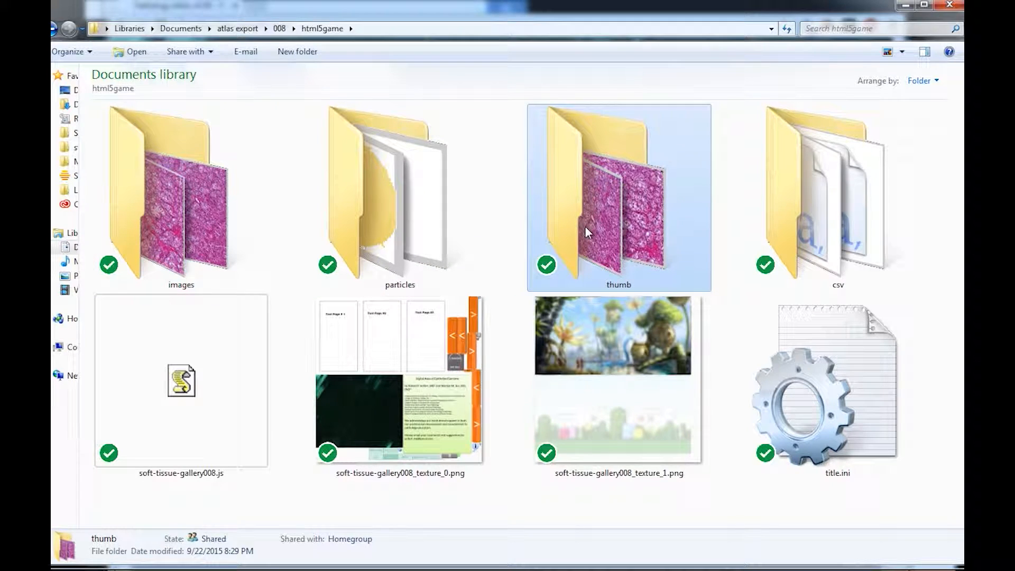
pyautogui.click(831, 219)
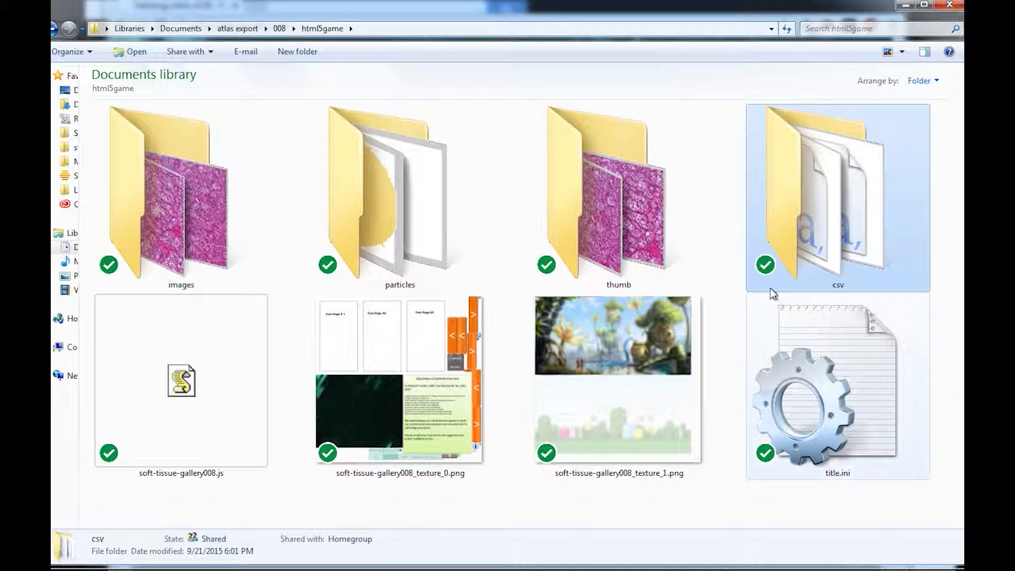
pyautogui.moveTo(828, 209)
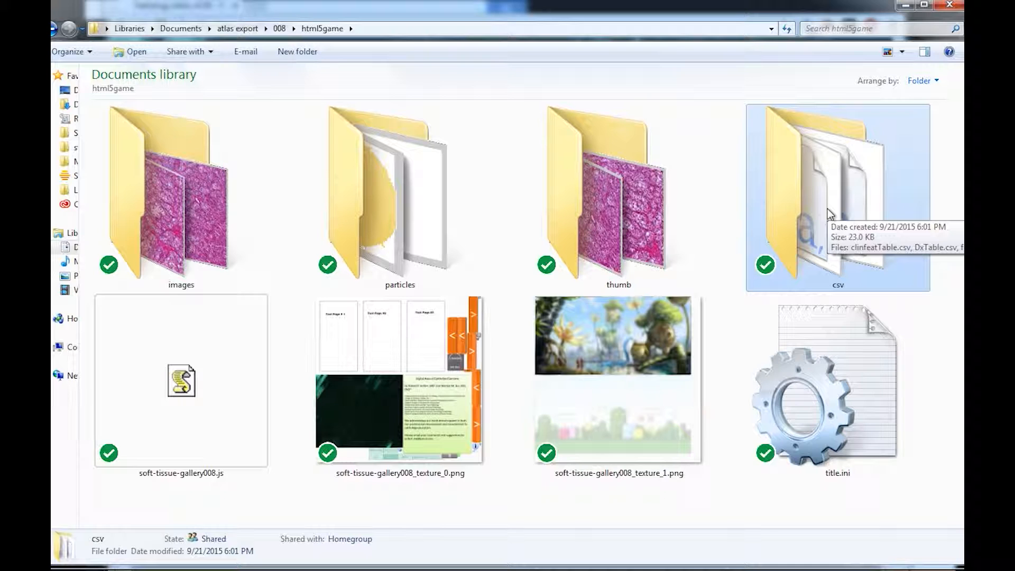
pyautogui.doubleClick(827, 208)
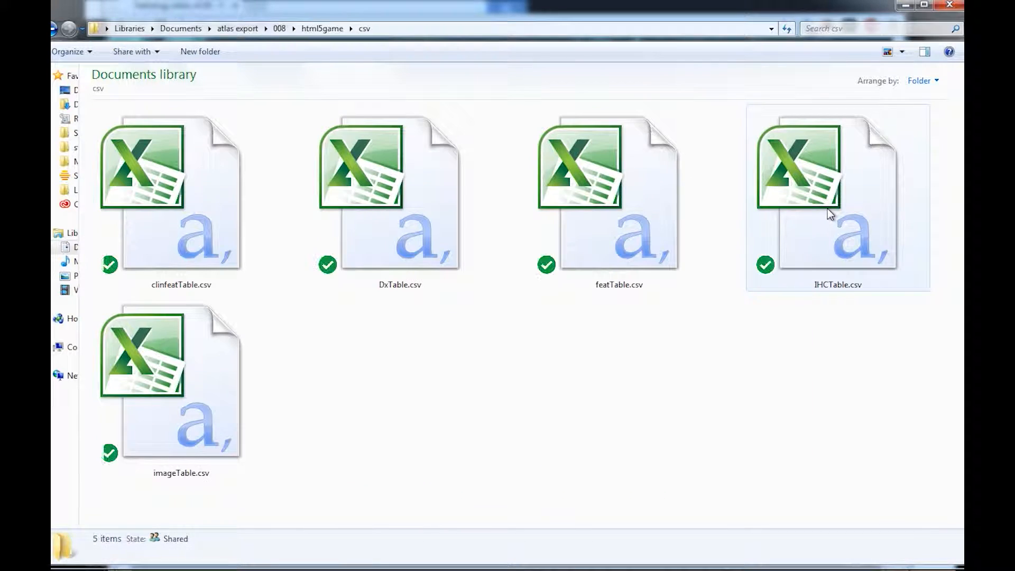
# Step: Highlight the clinfeatTable, DxTable, featTable, IHCTable and imageTable CSV files one after another, then clear the selection
pyautogui.click(208, 233)
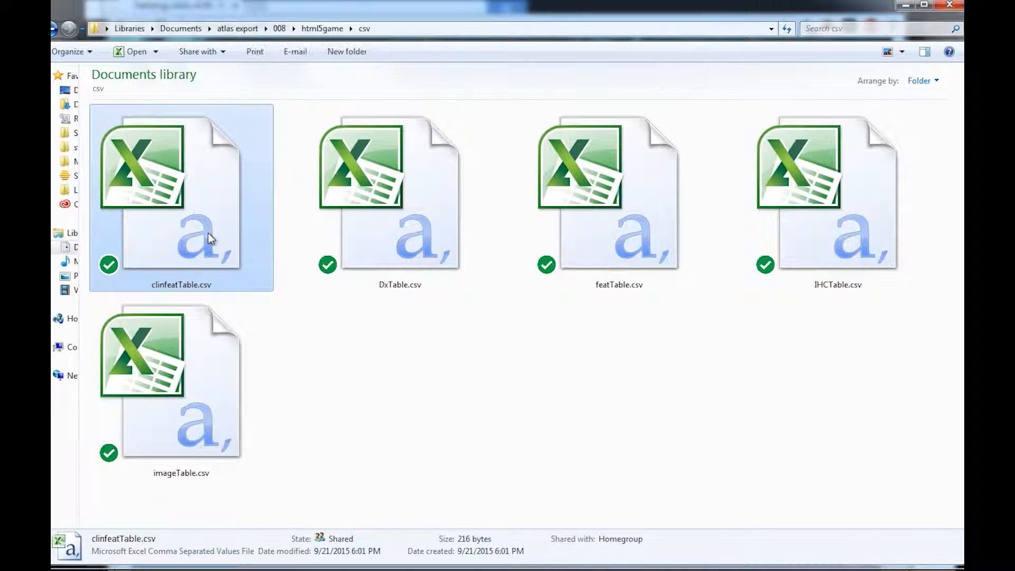
pyautogui.click(380, 229)
pyautogui.click(583, 232)
pyautogui.click(797, 232)
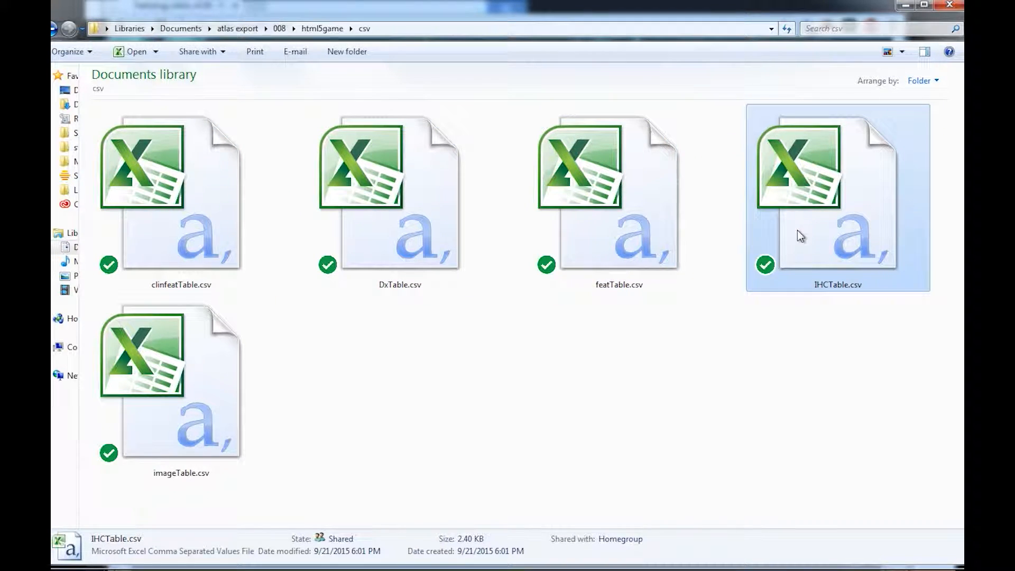
pyautogui.click(211, 347)
pyautogui.click(401, 371)
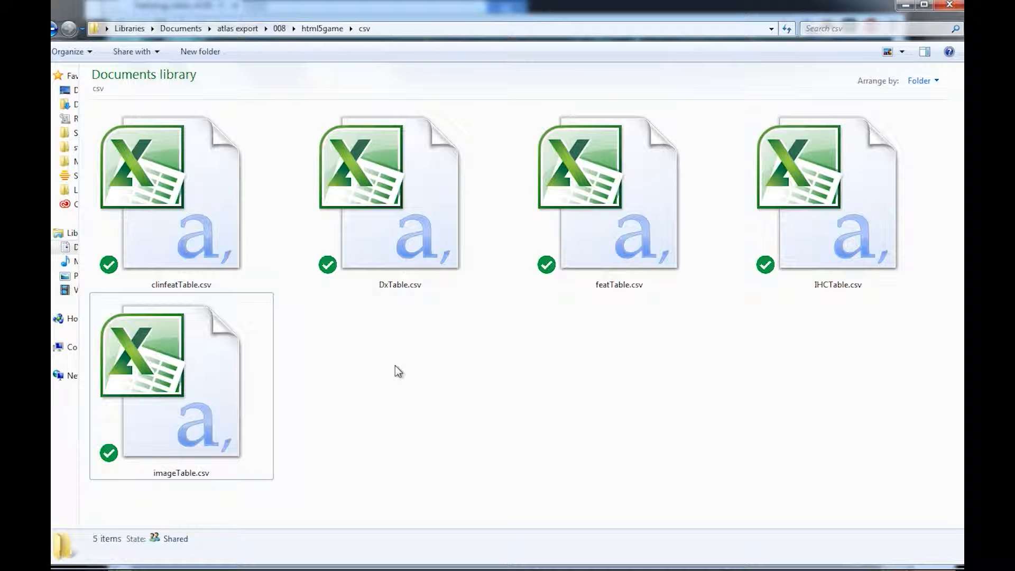
# Step: Go back to html5game, open the images folder, and look through its full-size slide images
pyautogui.click(324, 28)
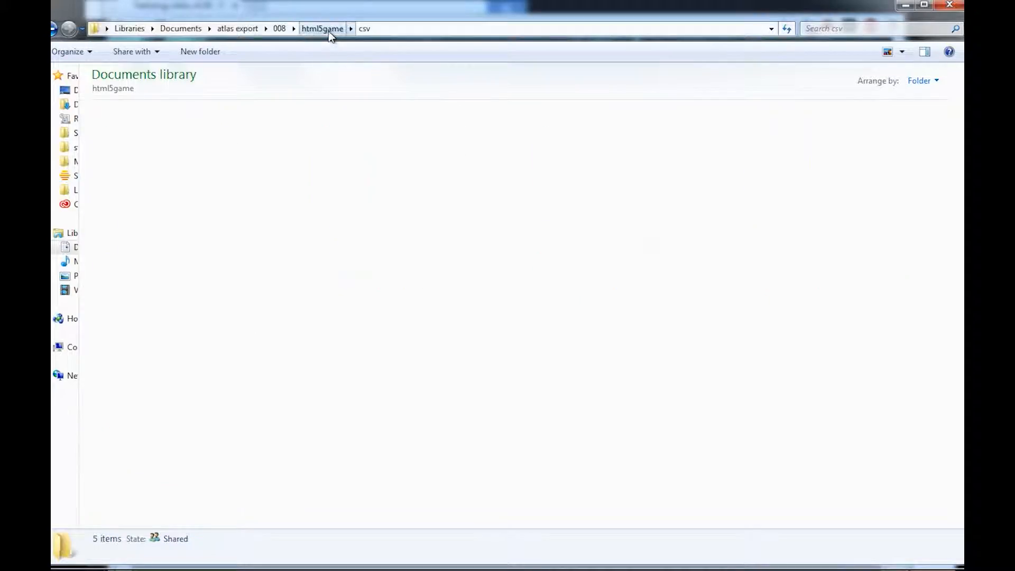
pyautogui.doubleClick(185, 217)
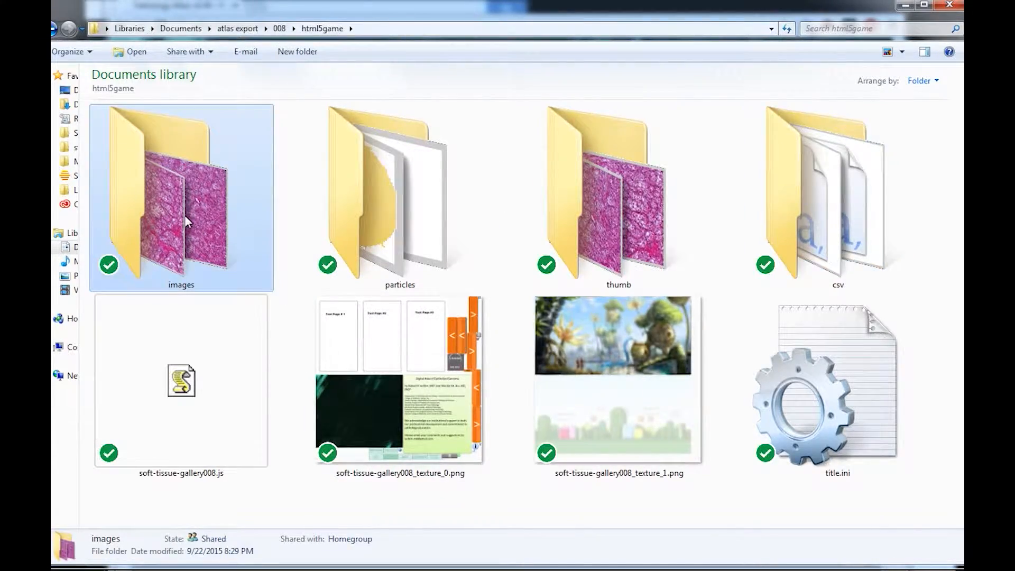
pyautogui.click(412, 213)
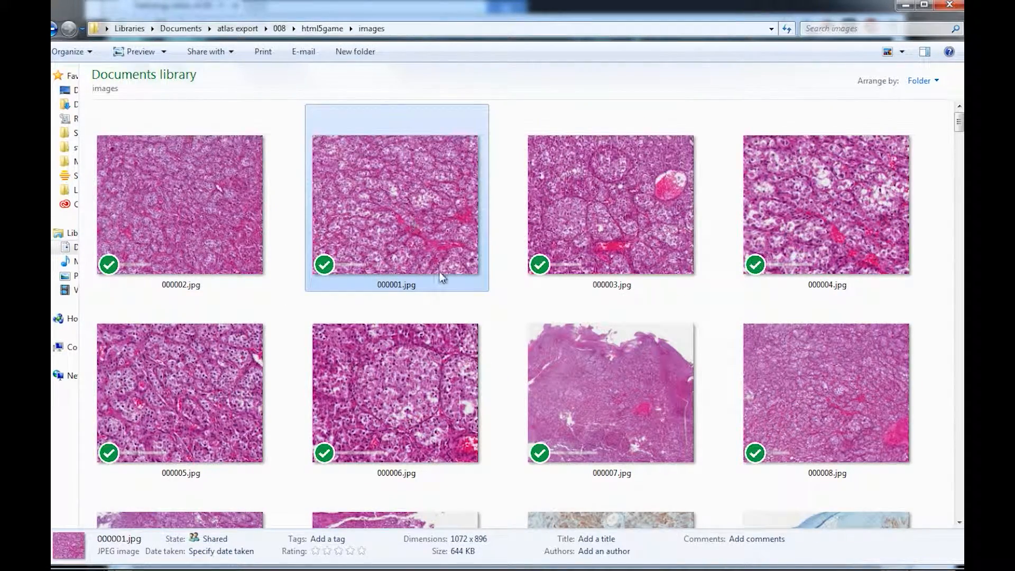
pyautogui.scroll(-3, 442, 275)
pyautogui.scroll(-3, 440, 271)
pyautogui.scroll(10, 436, 287)
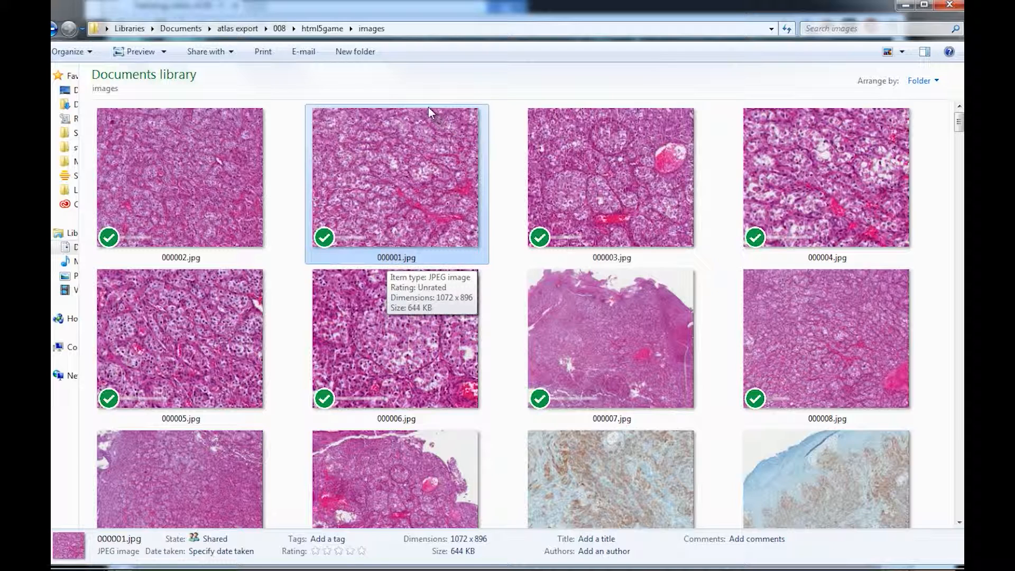
# Step: Go back to html5game and open the thumb folder to view the thumbnail images
pyautogui.click(314, 29)
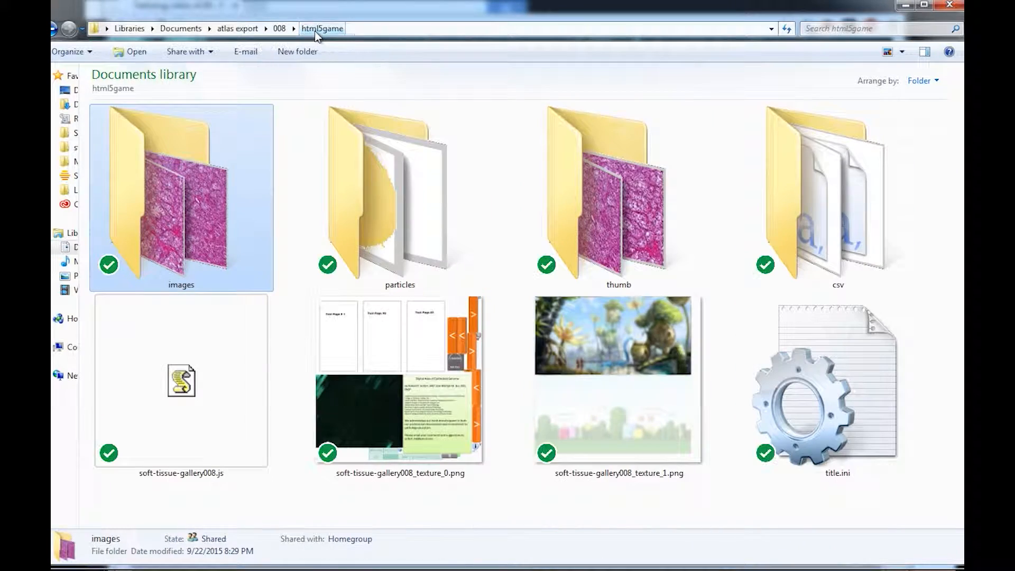
pyautogui.doubleClick(580, 189)
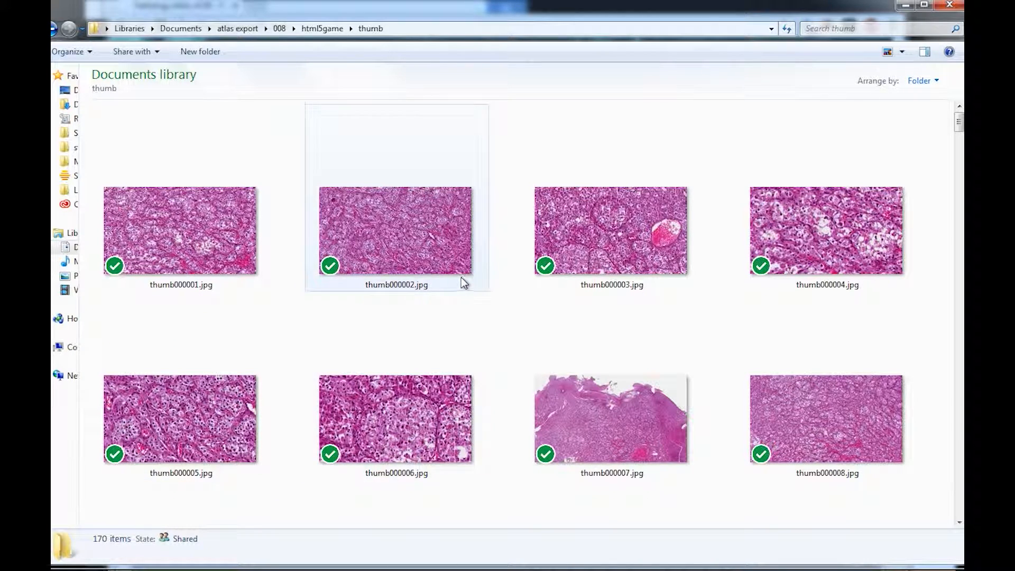
# Step: Permanently delete all slide images from the images folder inside the html5game folder of 008 - Copy
pyautogui.click(319, 28)
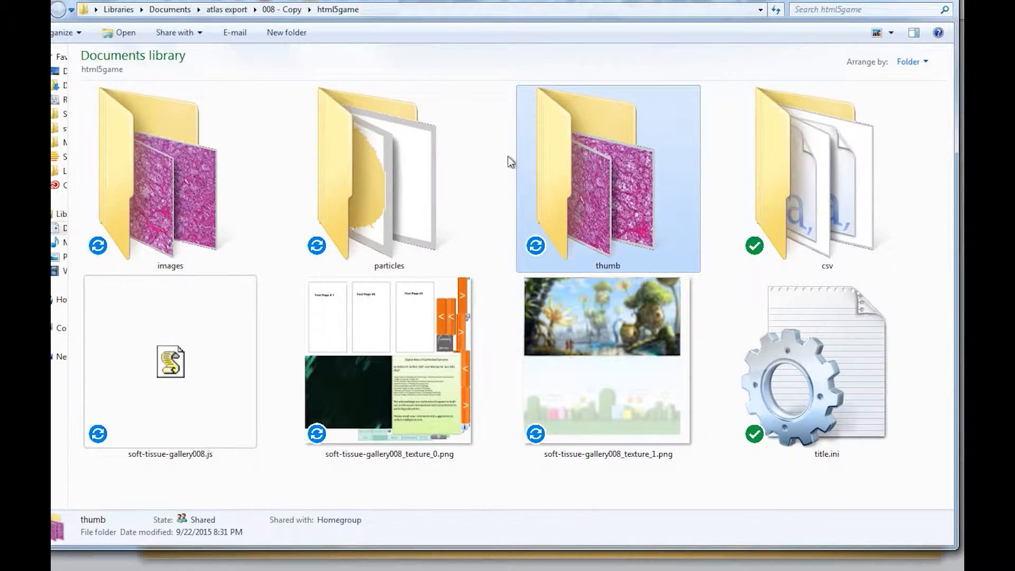
pyautogui.doubleClick(195, 152)
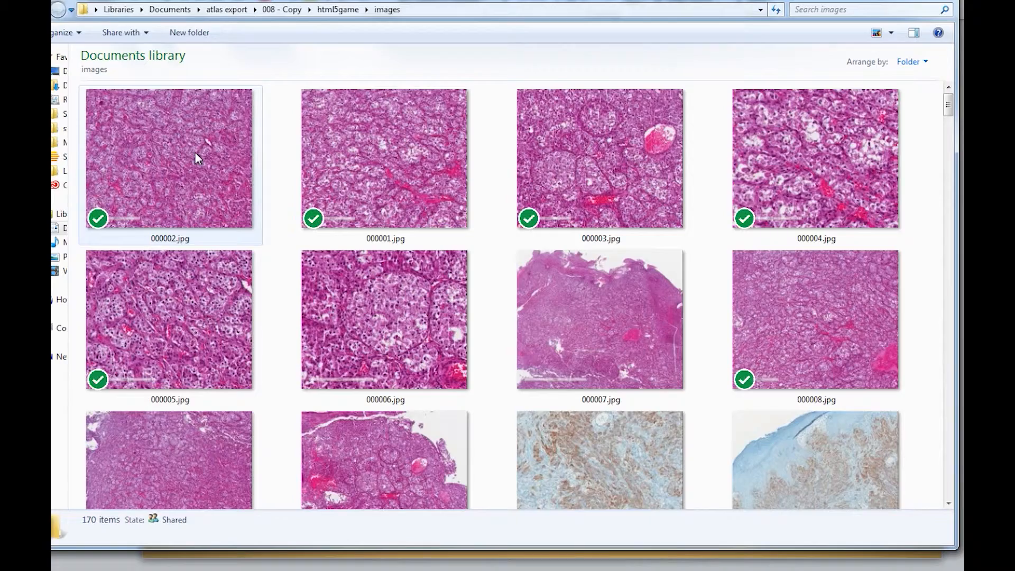
pyautogui.click(344, 172)
pyautogui.hotkey('ctrl', 'a')
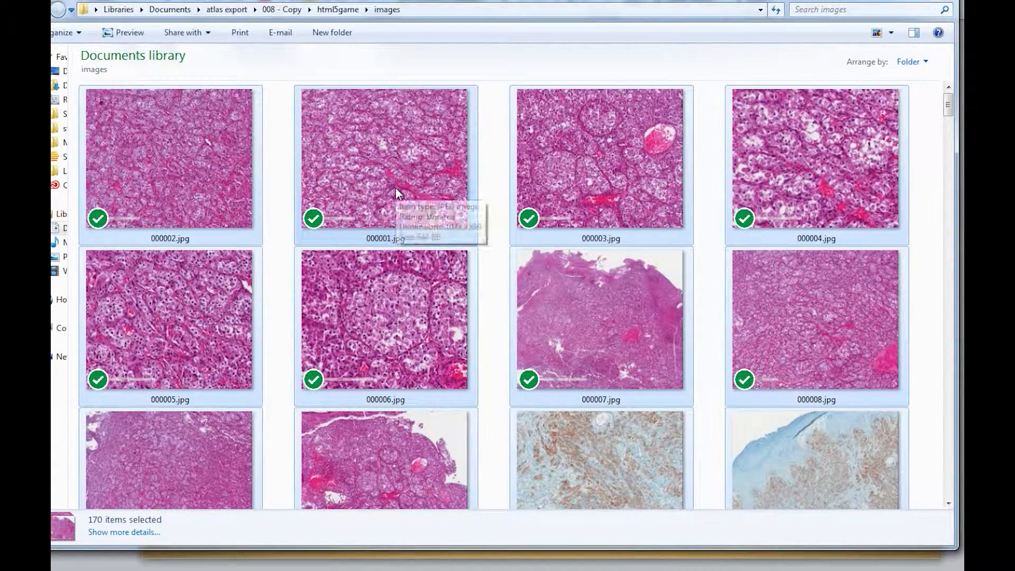
pyautogui.hotkey('shift', 'Delete')
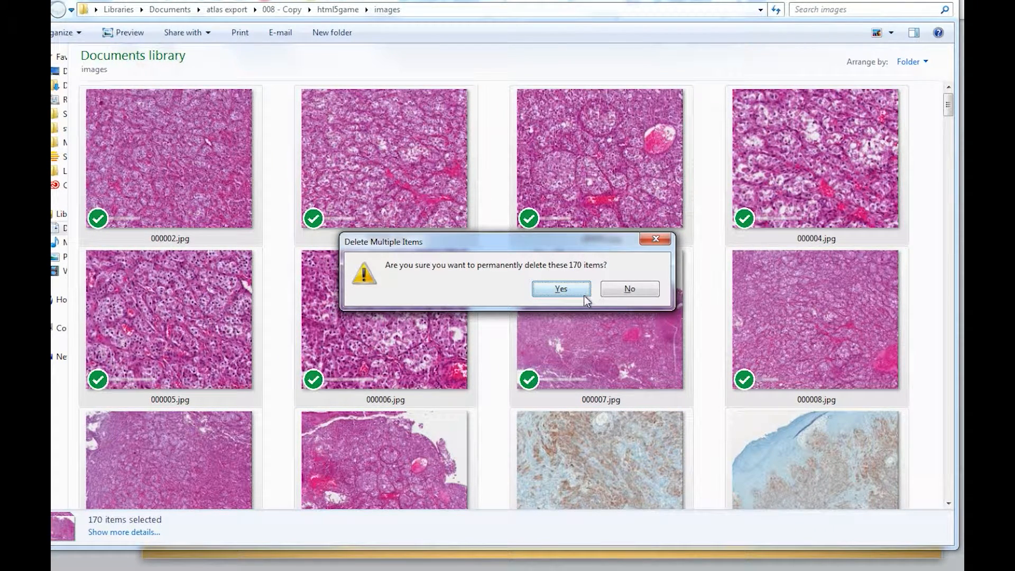
pyautogui.click(565, 290)
# Step: Go back to html5game, open the thumb folder, and move all its thumbnail images to the Recycle Bin
pyautogui.click(335, 11)
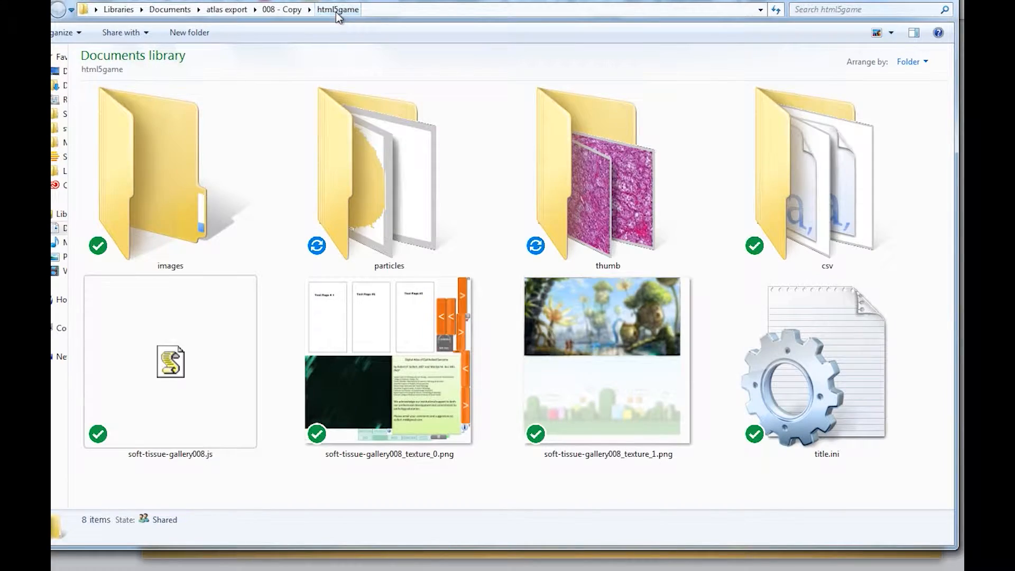
pyautogui.doubleClick(571, 183)
pyautogui.click(577, 151)
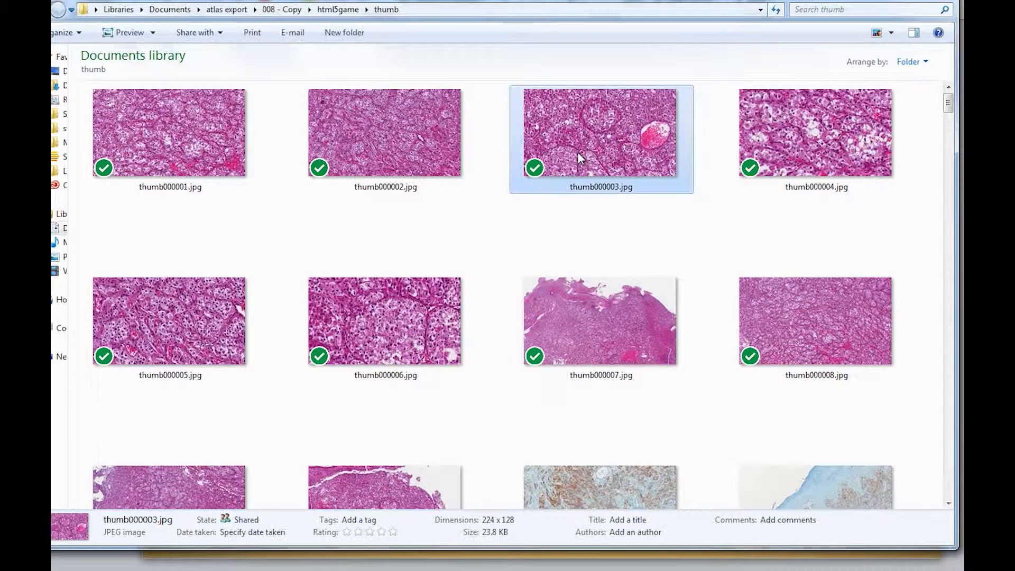
pyautogui.hotkey('ctrl', 'a')
pyautogui.press('Delete')
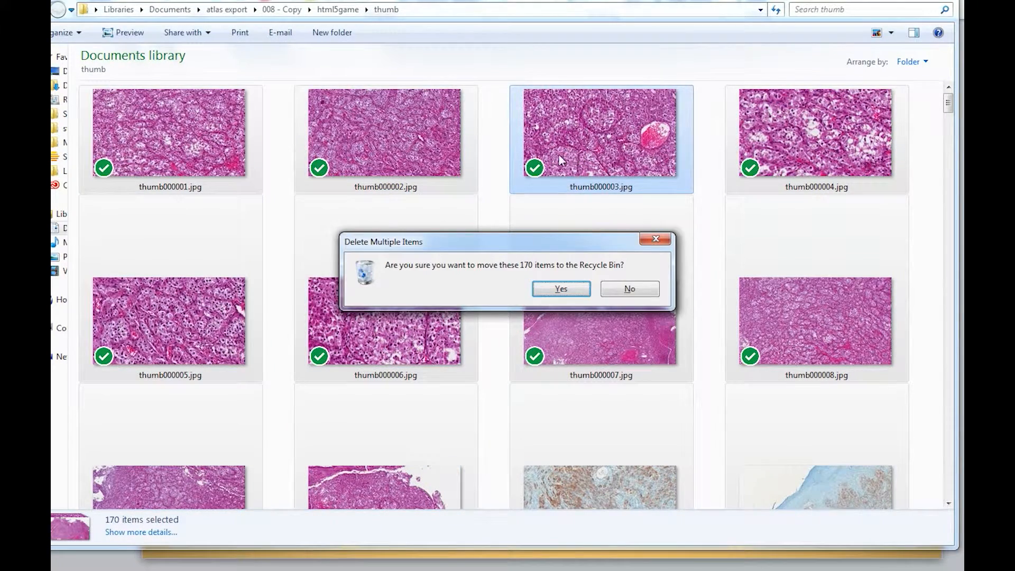
pyautogui.click(551, 288)
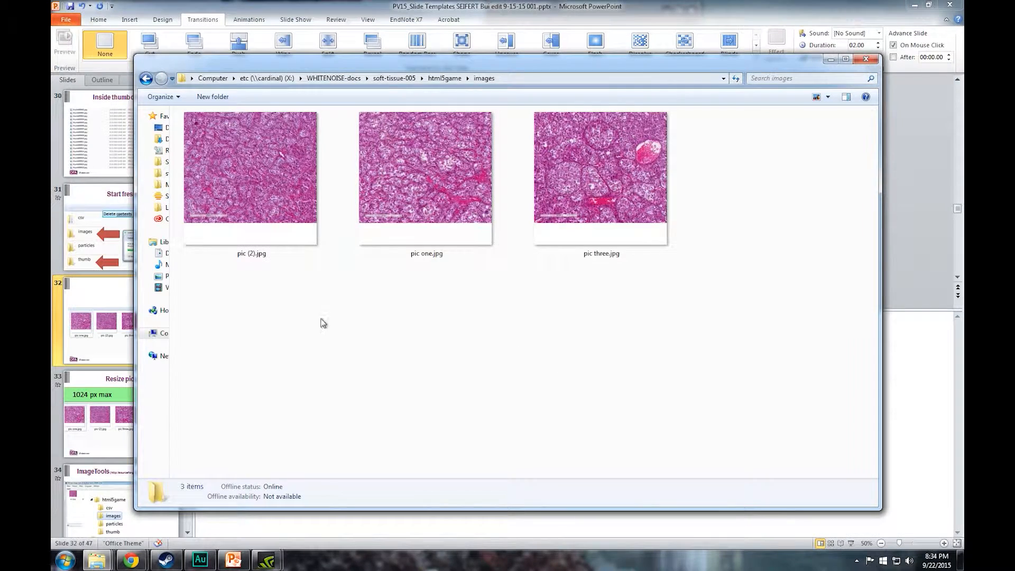
# Step: Look over the source pictures, including pic (2).jpg and pic three.jpg, in the soft-tissue-005 images folder
pyautogui.click(297, 198)
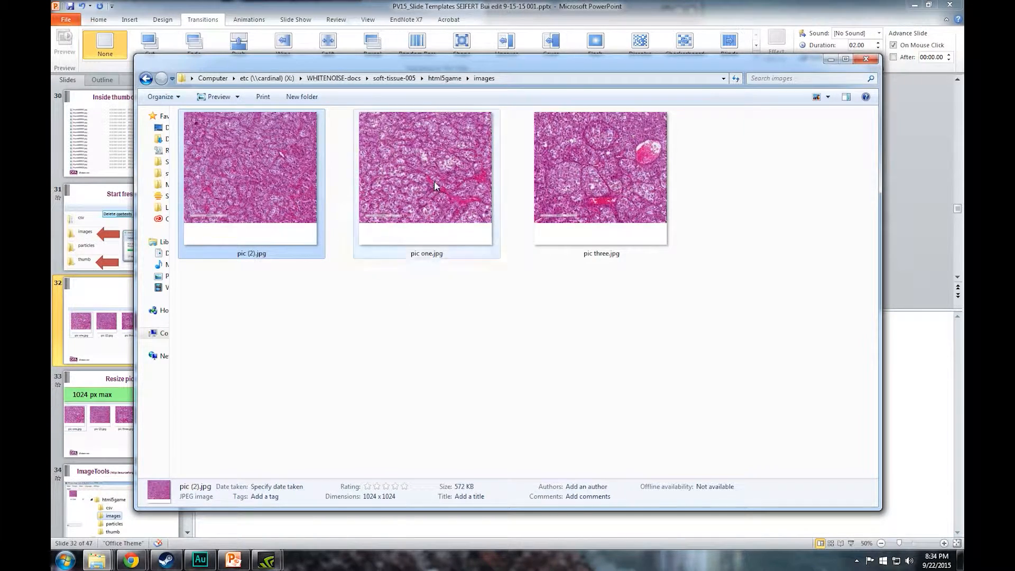
pyautogui.click(616, 186)
pyautogui.click(613, 323)
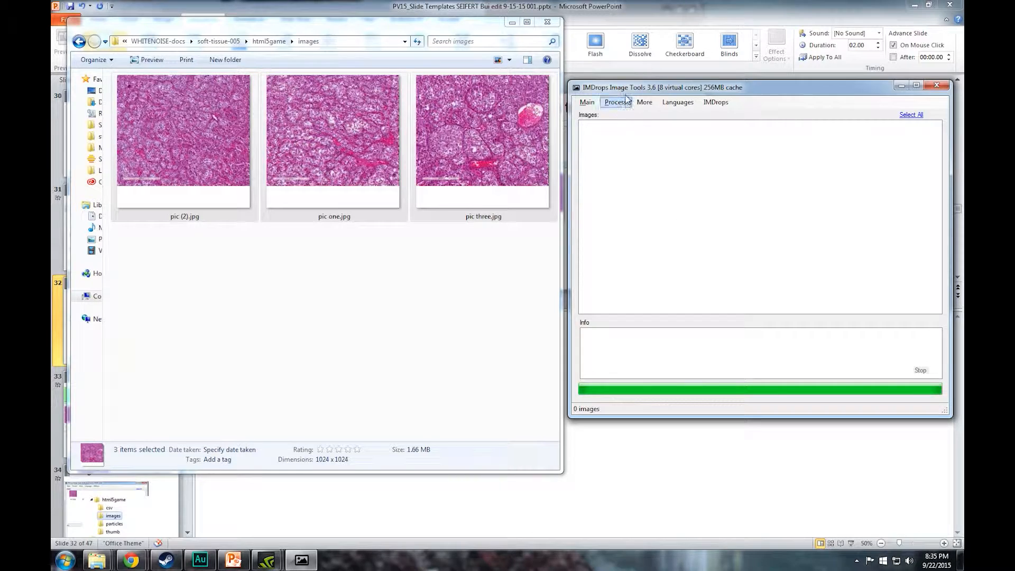
# Step: Load pic (2).jpg, pic one.jpg and pic three.jpg into IMDrops Image Tools and select all of them there
pyautogui.moveTo(630, 89)
pyautogui.mouseDown()
pyautogui.moveTo(502, 161)
pyautogui.moveTo(665, 28)
pyautogui.moveTo(629, 96)
pyautogui.mouseUp()
pyautogui.click(468, 154)
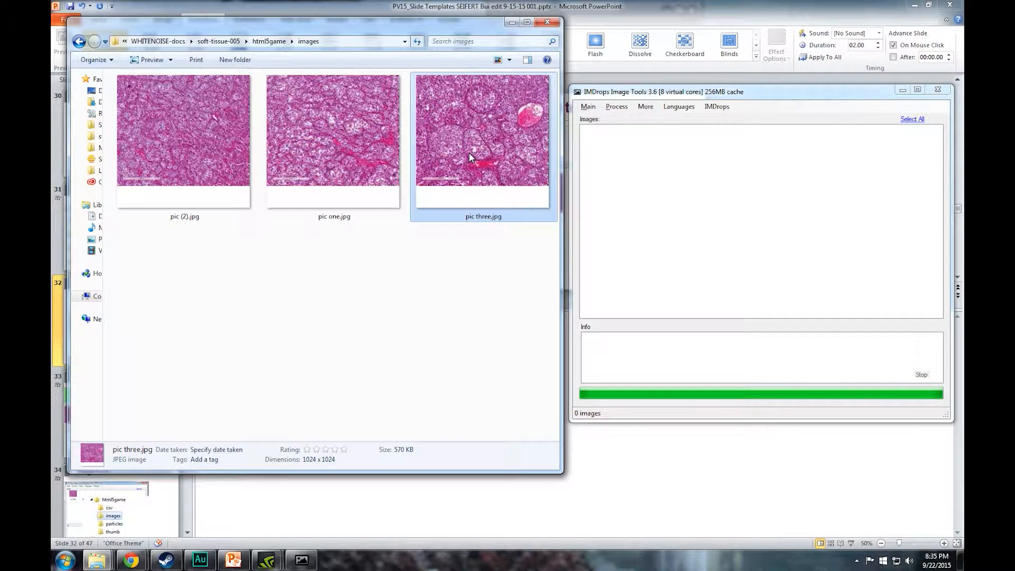
pyautogui.hotkey('ctrl', 'a')
pyautogui.moveTo(468, 153); pyautogui.dragTo(716, 227)
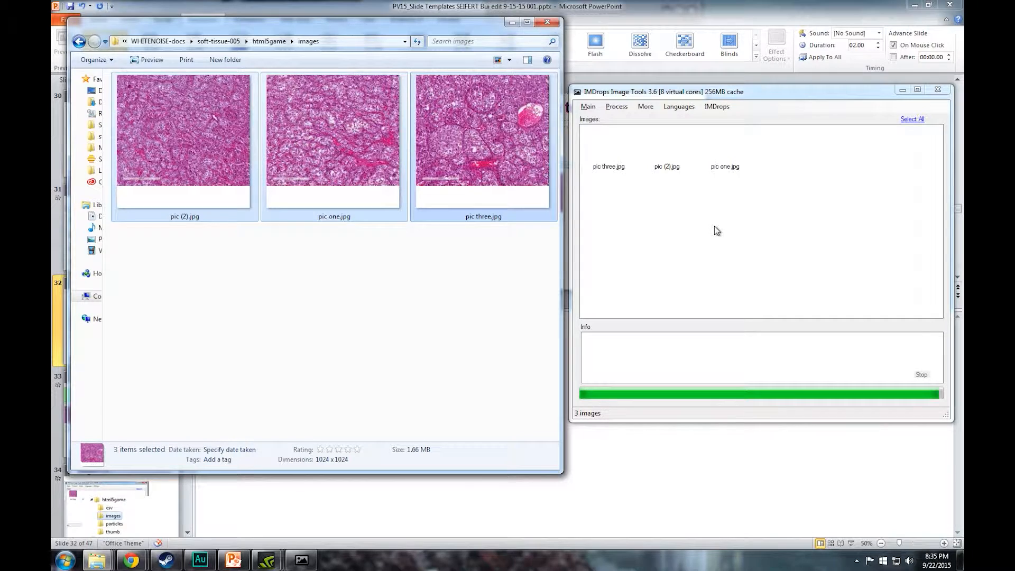
pyautogui.click(912, 120)
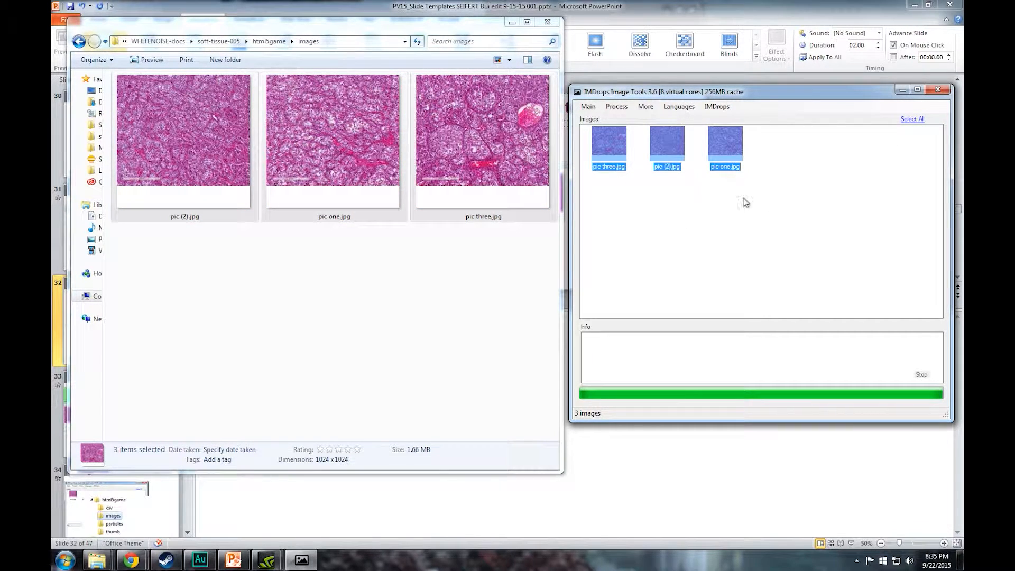
# Step: Resize the selected pictures to 1024 px, keeping their names, with the html5game images folder of 008 - Copy as output directory
pyautogui.click(616, 106)
pyautogui.click(629, 189)
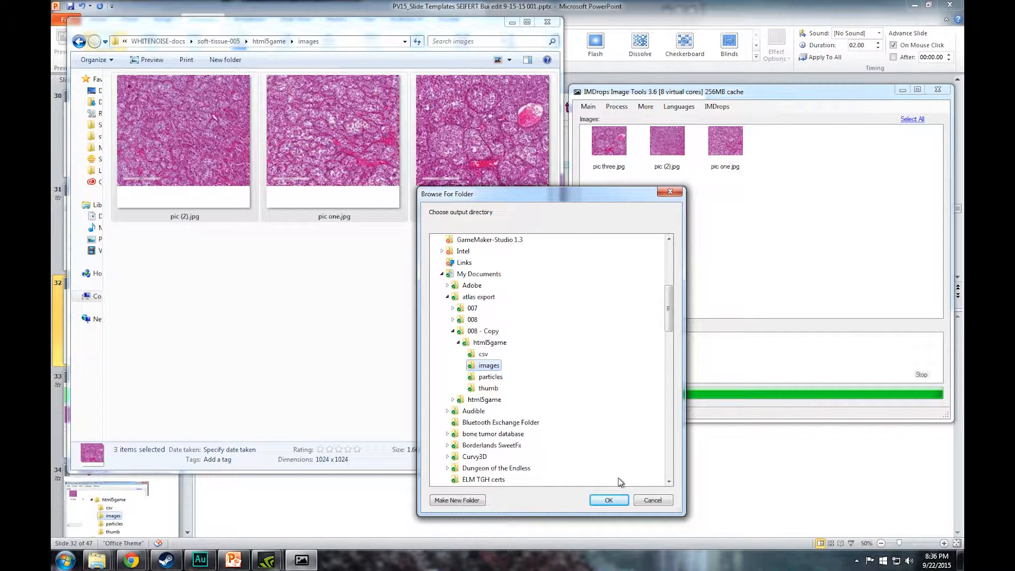
pyautogui.click(609, 500)
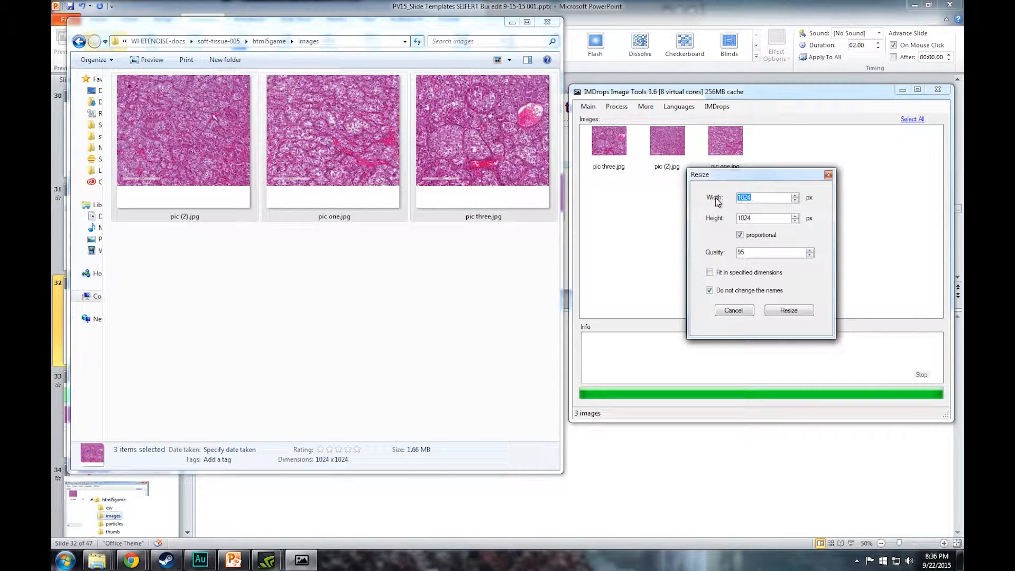
pyautogui.doubleClick(741, 236)
pyautogui.click(781, 311)
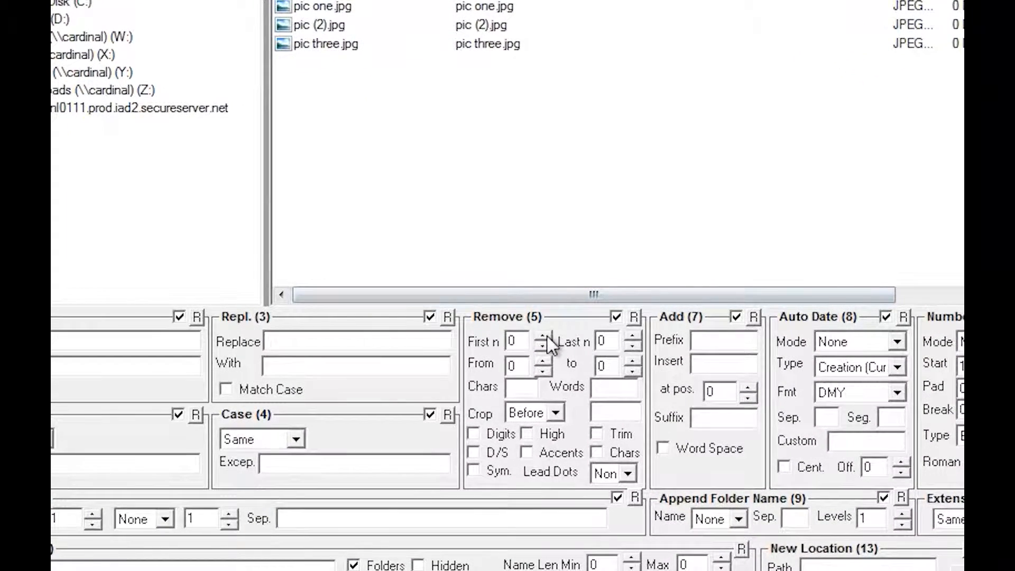
pyautogui.click(547, 337)
pyautogui.click(546, 337)
pyautogui.click(543, 346)
pyautogui.click(543, 347)
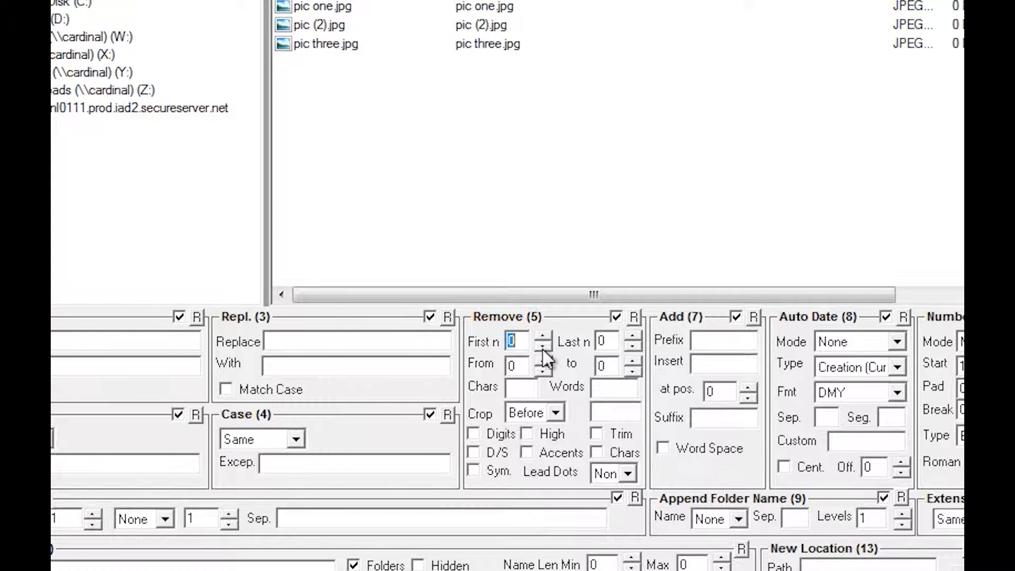
# Step: Select all three pictures and raise the number of first characters removed enough to strip their entire original names
pyautogui.click(341, 24)
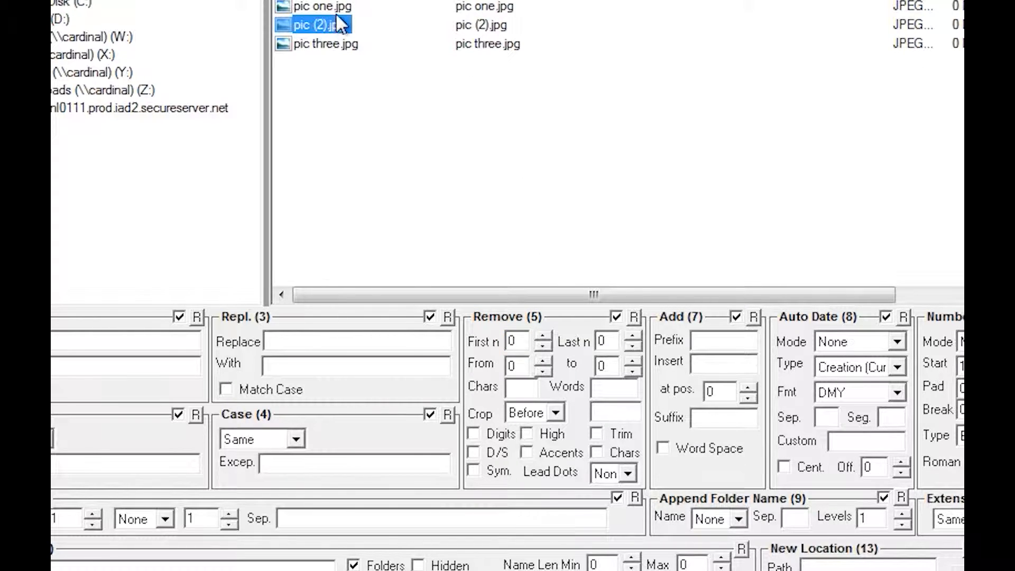
pyautogui.hotkey('ctrl', 'a')
pyautogui.click(544, 338)
pyautogui.click(543, 338)
pyautogui.click(544, 337)
pyautogui.click(543, 338)
pyautogui.click(543, 338)
pyautogui.click(544, 337)
pyautogui.click(544, 337)
pyautogui.click(544, 338)
pyautogui.click(543, 338)
pyautogui.click(544, 338)
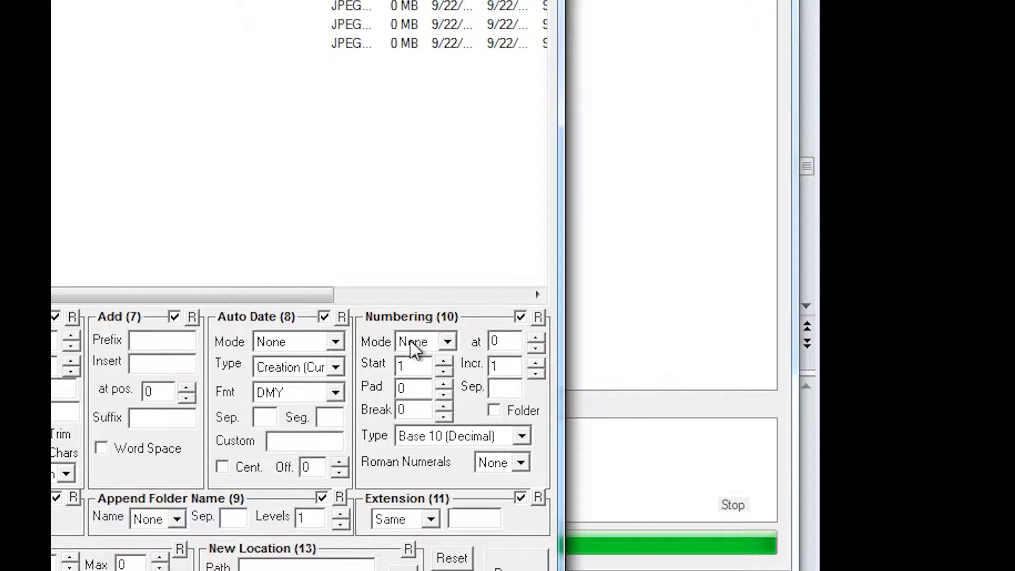
# Step: Number the pictures in Prefix mode starting at 1, padded to six digits
pyautogui.click(411, 342)
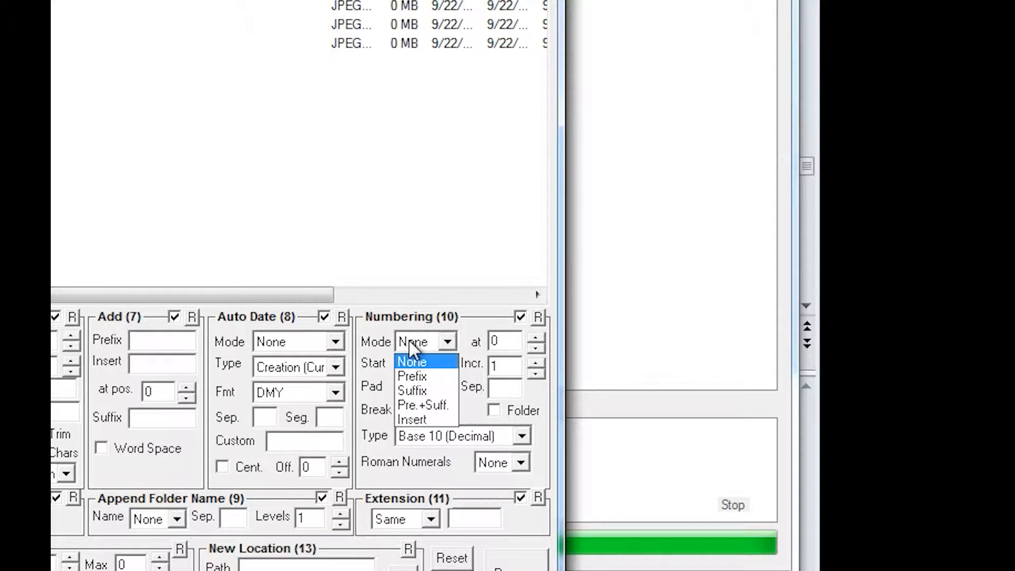
pyautogui.click(406, 375)
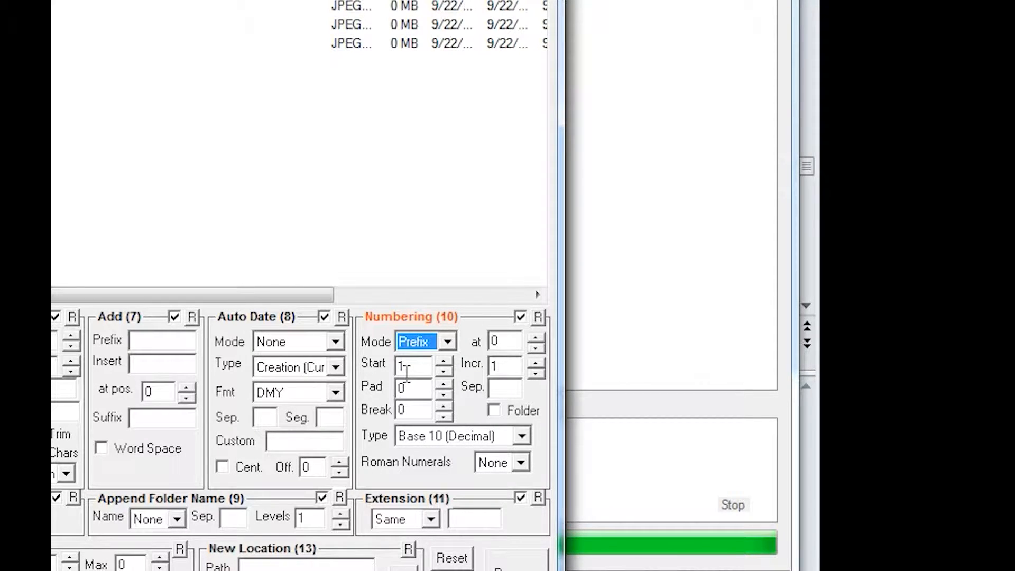
pyautogui.click(421, 388)
pyautogui.click(443, 385)
pyautogui.click(443, 385)
pyautogui.click(444, 385)
pyautogui.click(443, 385)
pyautogui.click(443, 385)
pyautogui.click(443, 385)
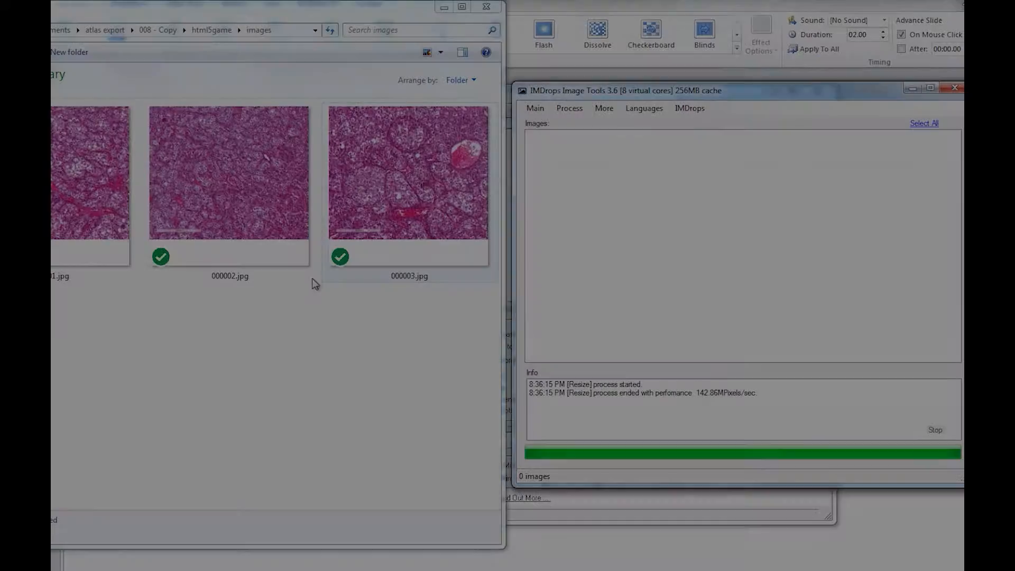
# Step: Load the three numbered images from the images folder into IMDrops Image Tools and select all of them there
pyautogui.hotkey('ctrl', 'a')
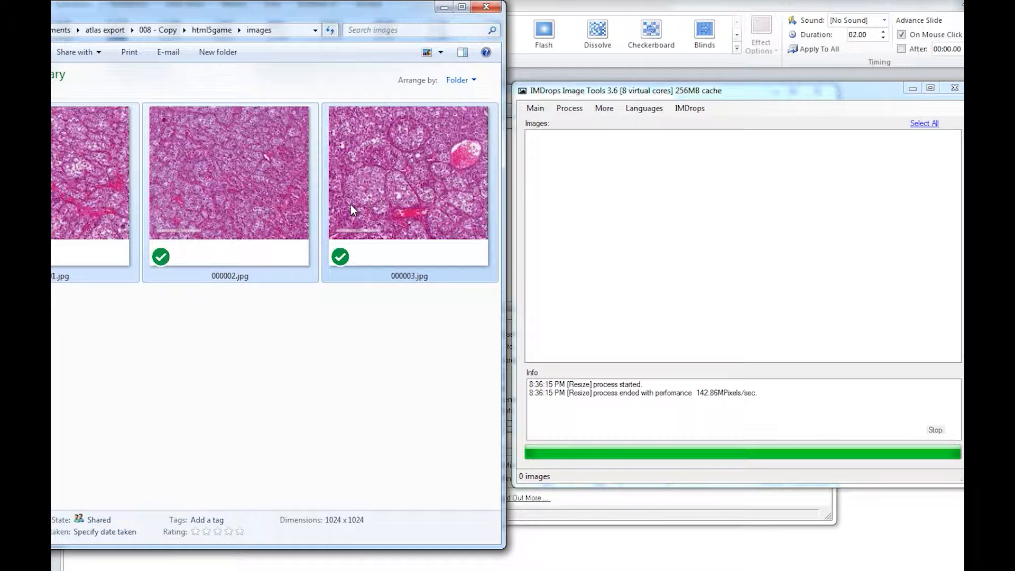
pyautogui.moveTo(351, 204); pyautogui.dragTo(668, 255)
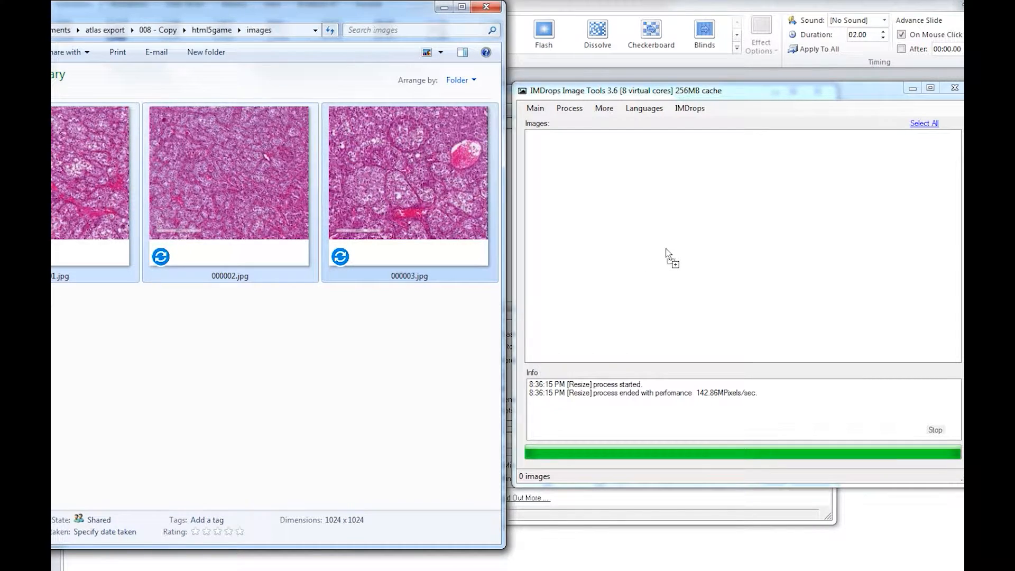
pyautogui.click(924, 125)
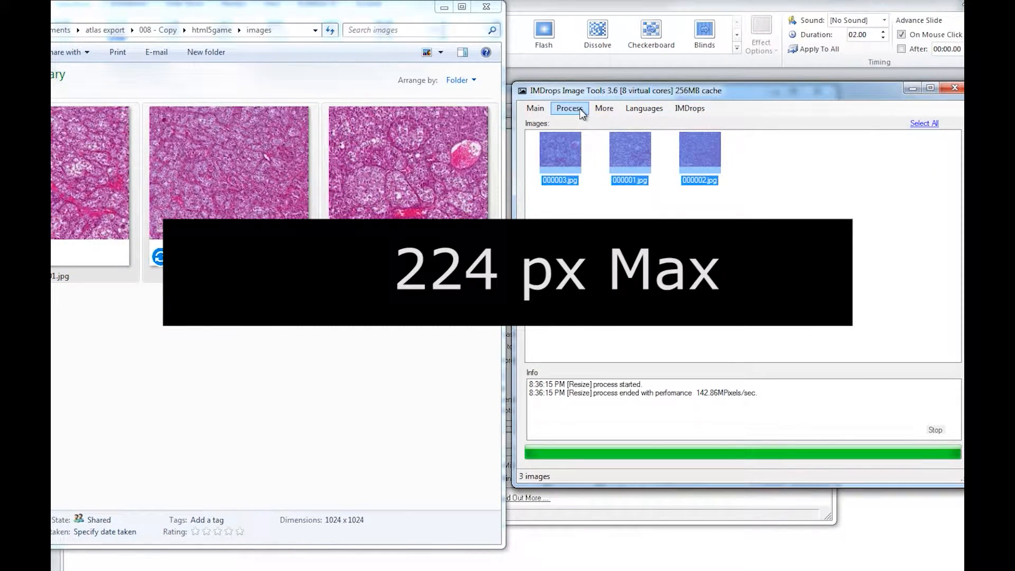
# Step: Resize the selected images to 224 px maximum, with the html5game thumb folder of 008 - Copy as output directory
pyautogui.click(570, 108)
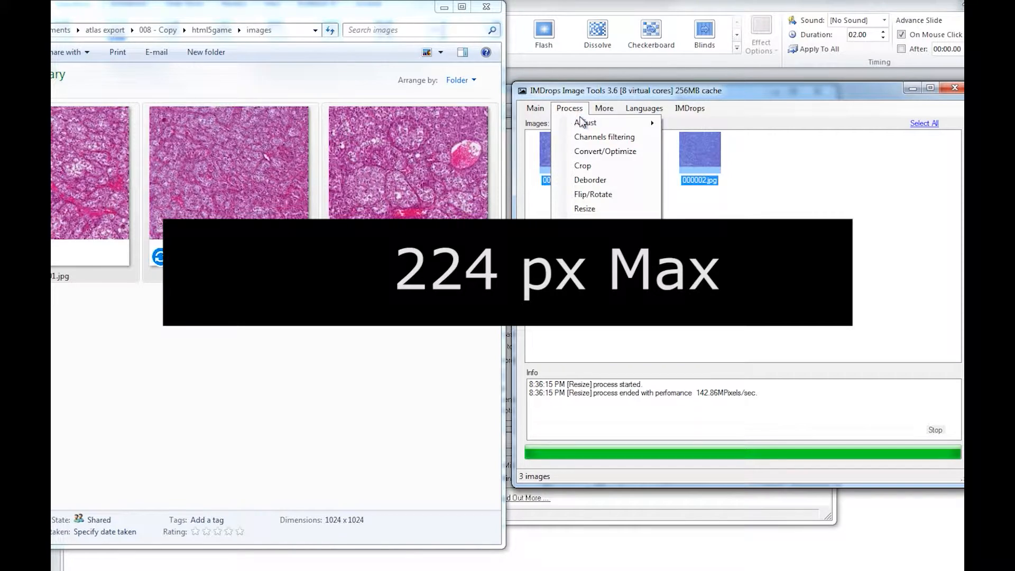
pyautogui.click(582, 208)
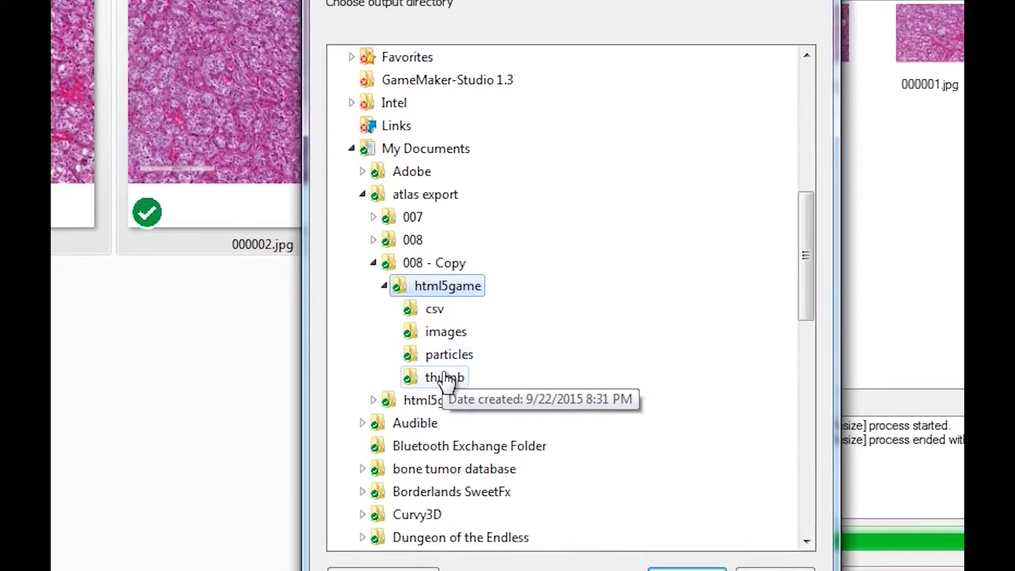
pyautogui.click(330, 351)
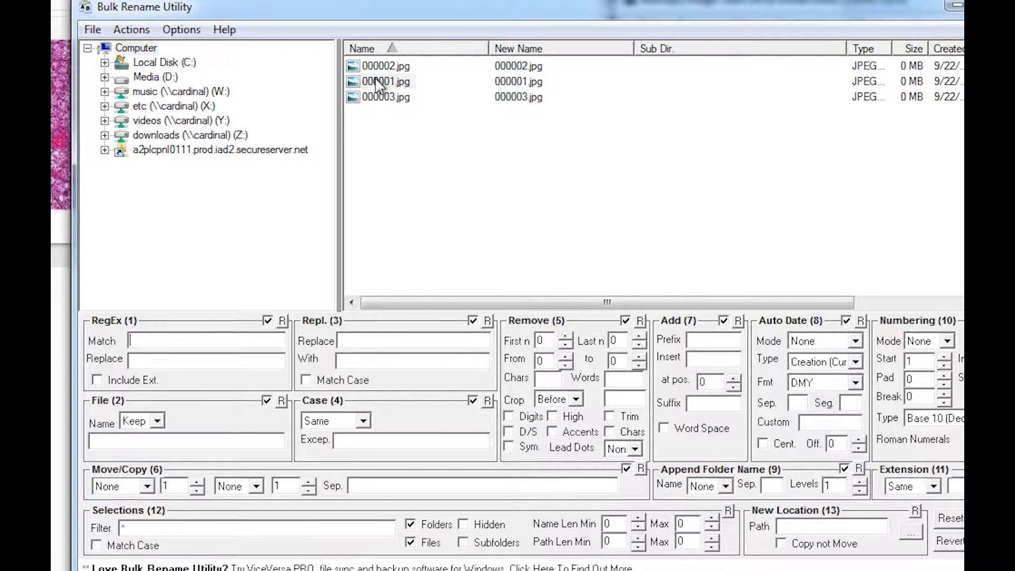
# Step: Select all three thumbnail files in Bulk Rename Utility and add the prefix "thumb" to their names
pyautogui.hotkey('ctrl', 'a')
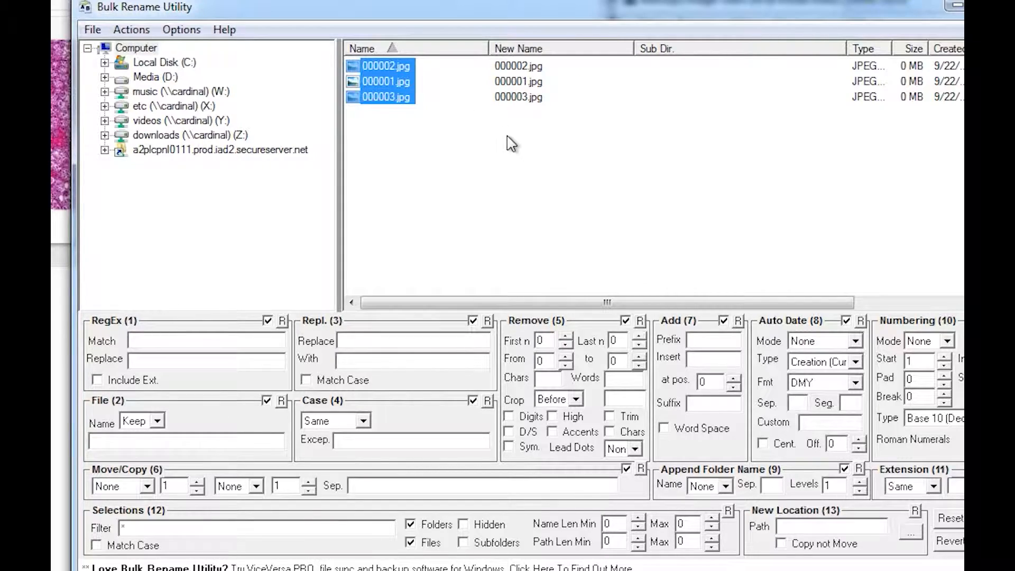
pyautogui.click(715, 340)
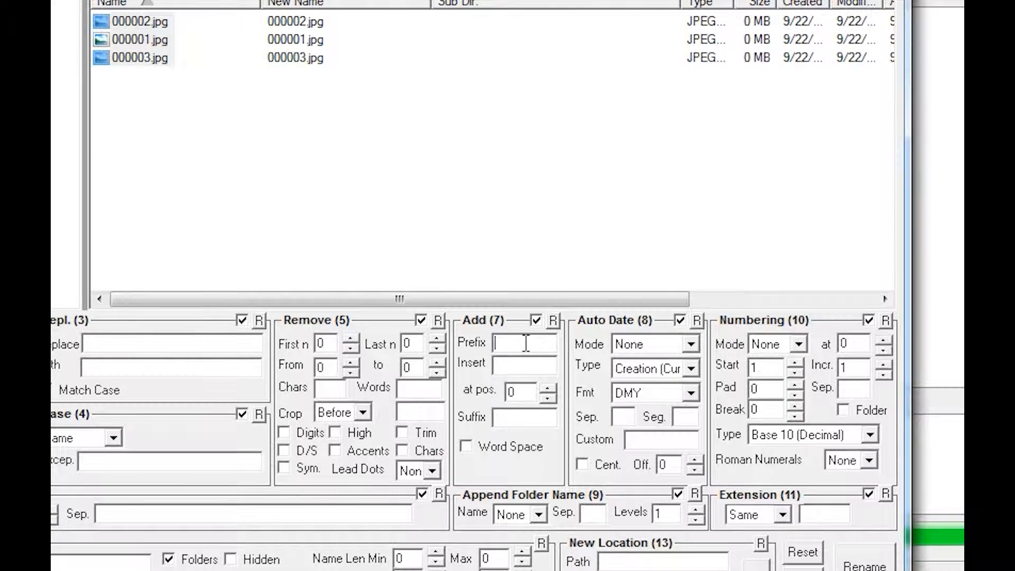
pyautogui.click(521, 343)
pyautogui.write('thumb')
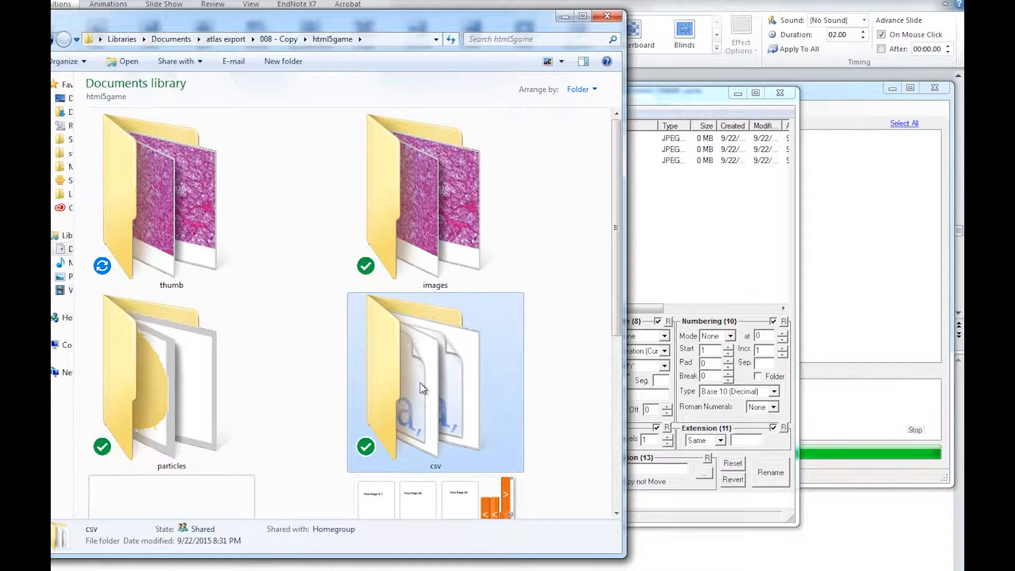
# Step: Open DxTable.csv from the csv folder inside html5game
pyautogui.scroll(-3, 421, 383)
pyautogui.doubleClick(433, 265)
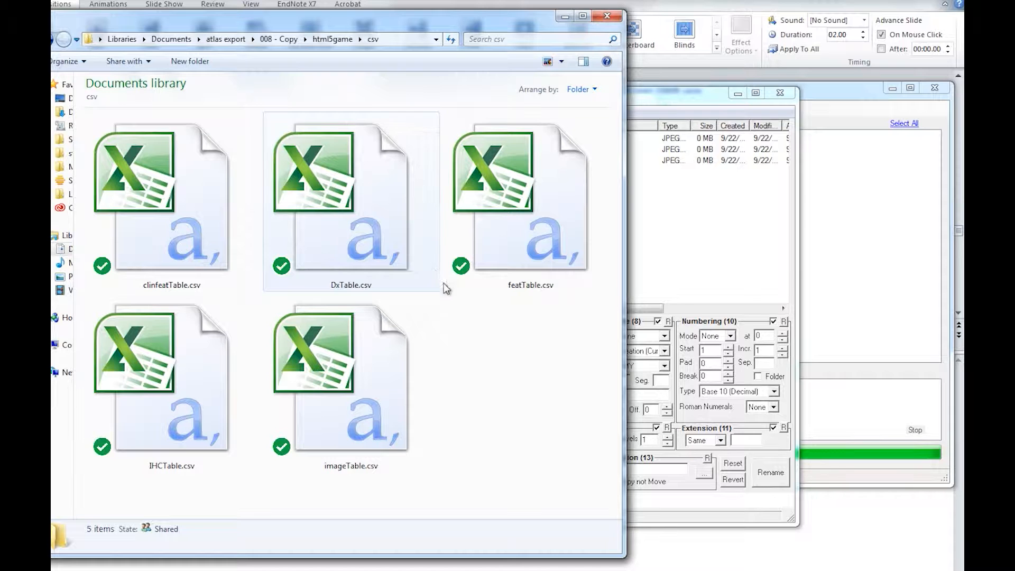
pyautogui.doubleClick(370, 227)
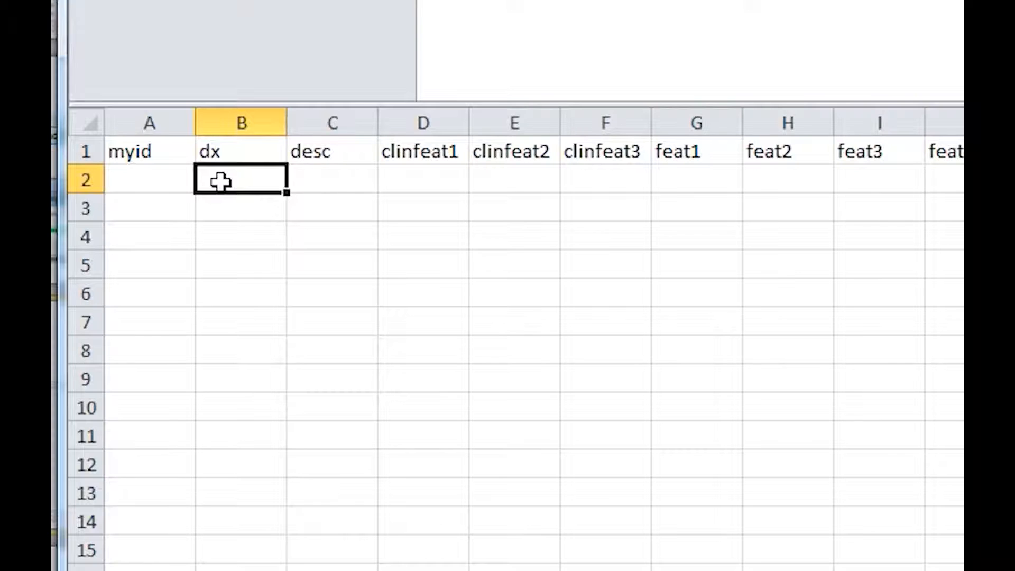
# Step: In row 2, enter "alveolar soft part sarcoma" under dx and "description" under desc
pyautogui.write('alveolar soft part sarcoma')
pyautogui.click(333, 207)
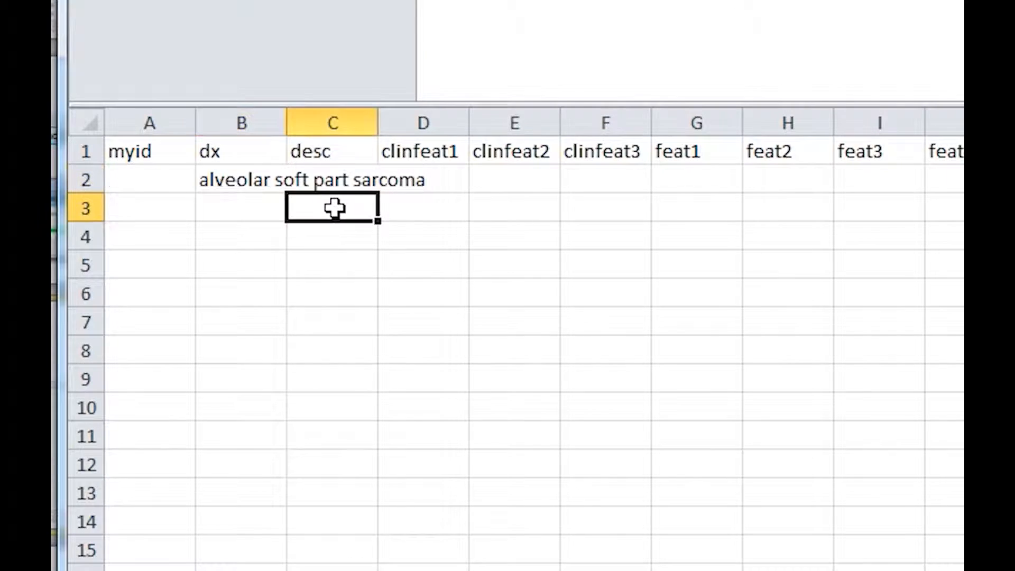
pyautogui.click(333, 180)
pyautogui.write('description')
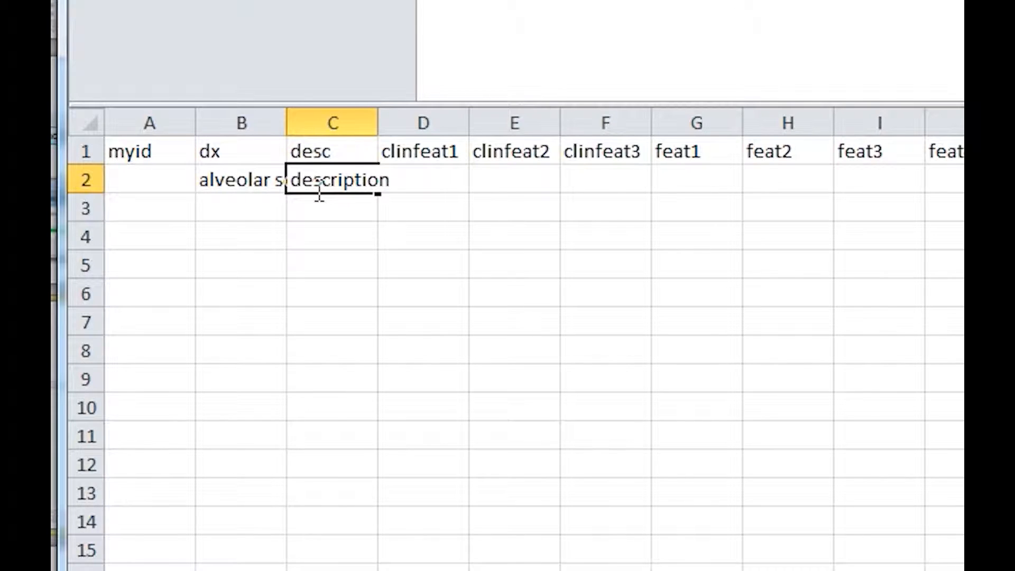
# Step: In row 2, enter "young adult" under clinfeat1, "female" under clinfeat2 and "extremities" under clinfeat3
pyautogui.press('Tab')
pyautogui.write('young adult')
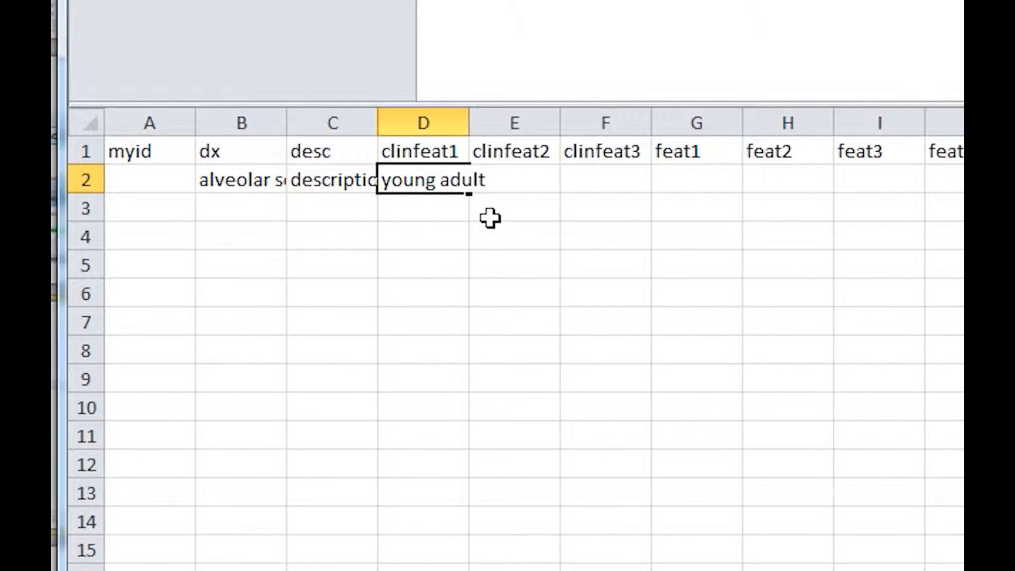
pyautogui.click(490, 218)
pyautogui.click(521, 179)
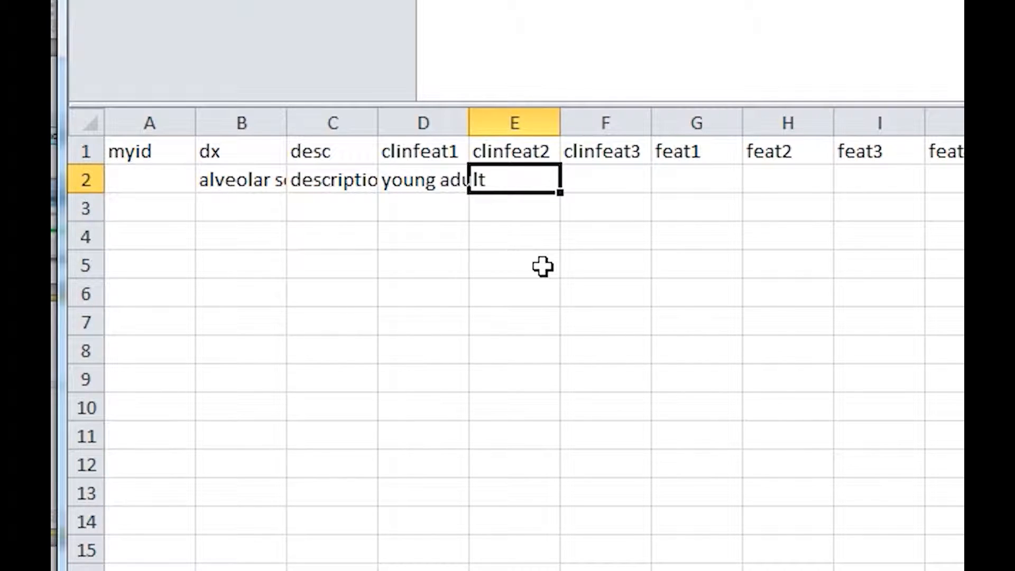
pyautogui.write('female')
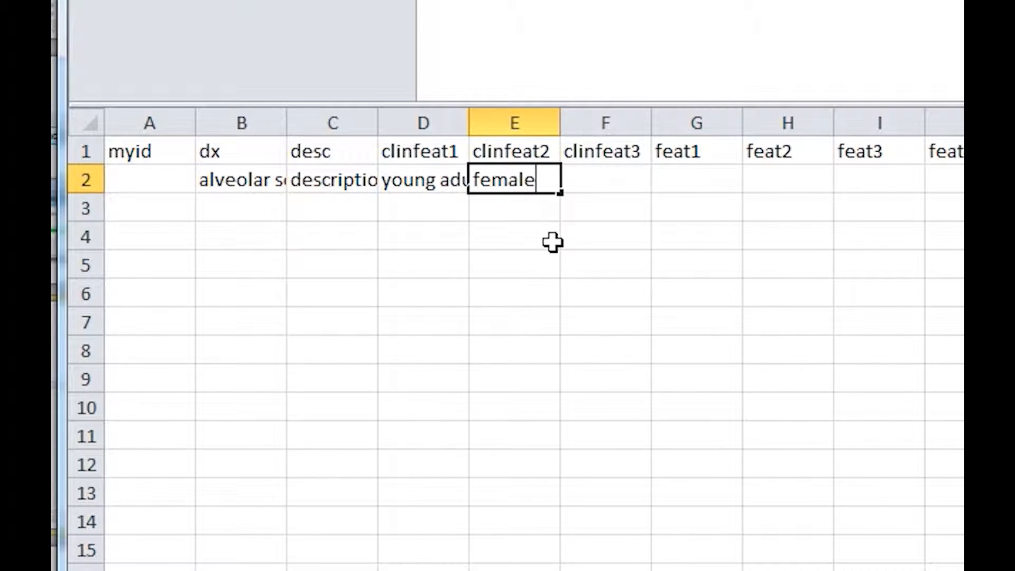
pyautogui.press('Tab')
pyautogui.write('extremities')
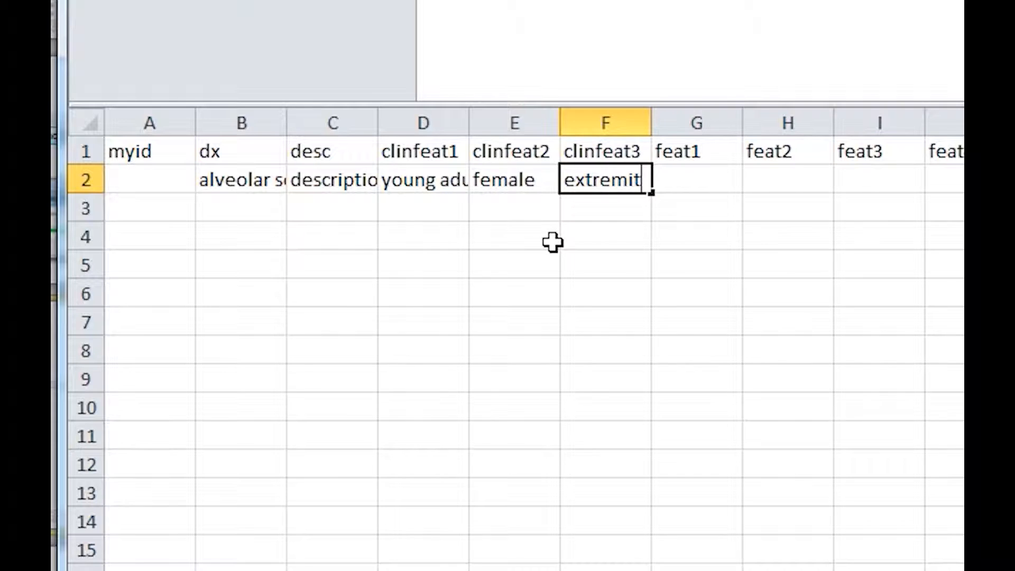
pyautogui.press('Tab')
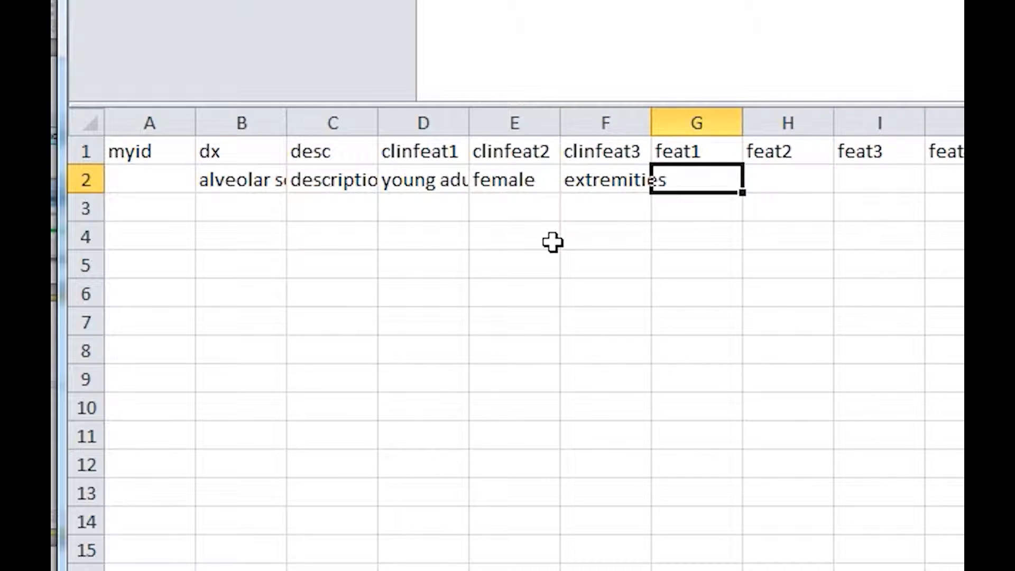
# Step: Look through the remaining feature columns in row 2 of DxTable.csv, from feat1 past feat5
pyautogui.press('Tab')
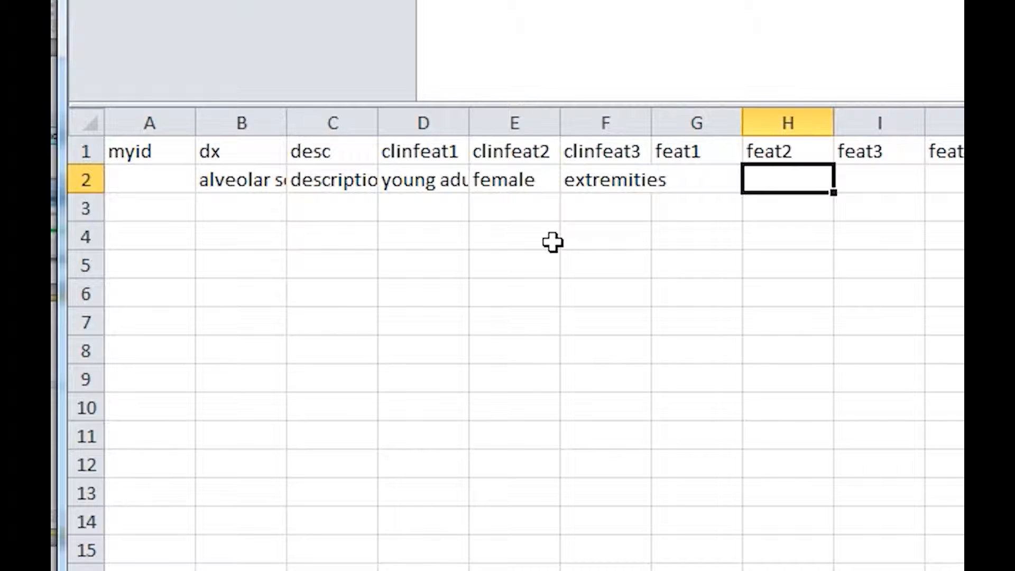
pyautogui.press('Right')
pyautogui.press('Right')
pyautogui.press('Right')
pyautogui.press('Right')
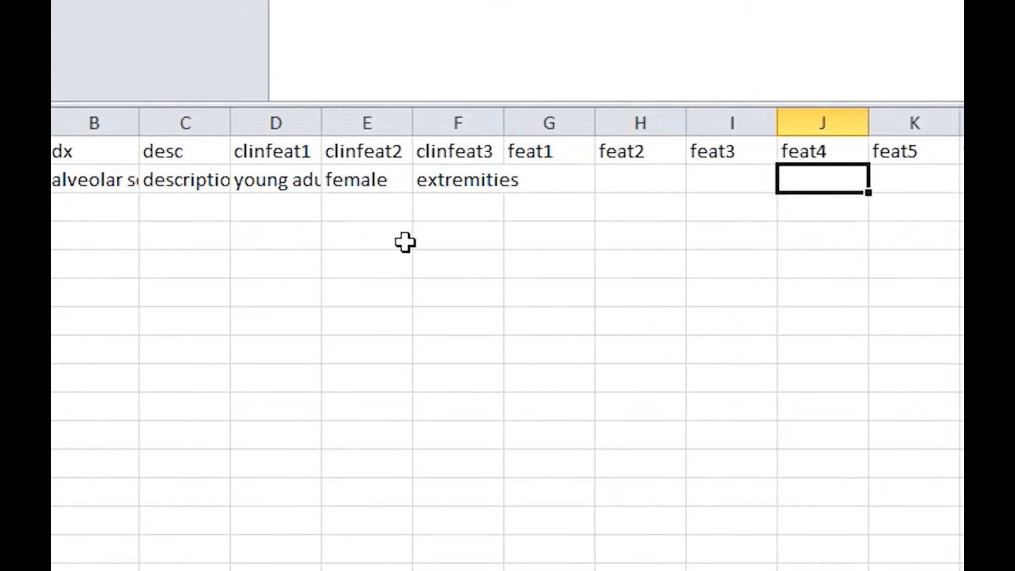
pyautogui.press('Right')
pyautogui.press('Right')
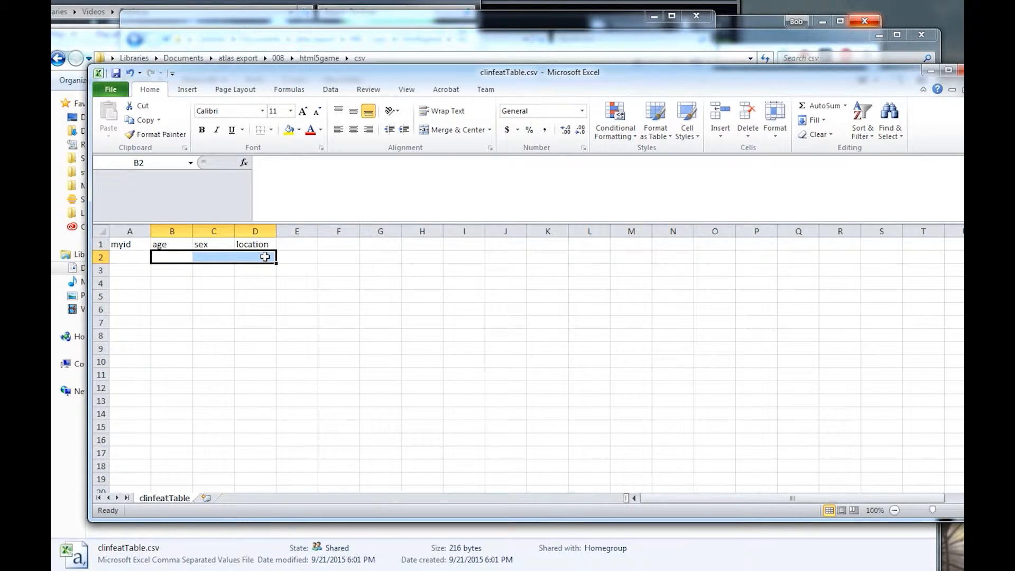
# Step: In row 2 of clinfeatTable.csv, enter "young adult" under age and "female" under sex
pyautogui.click(256, 339)
pyautogui.click(172, 258)
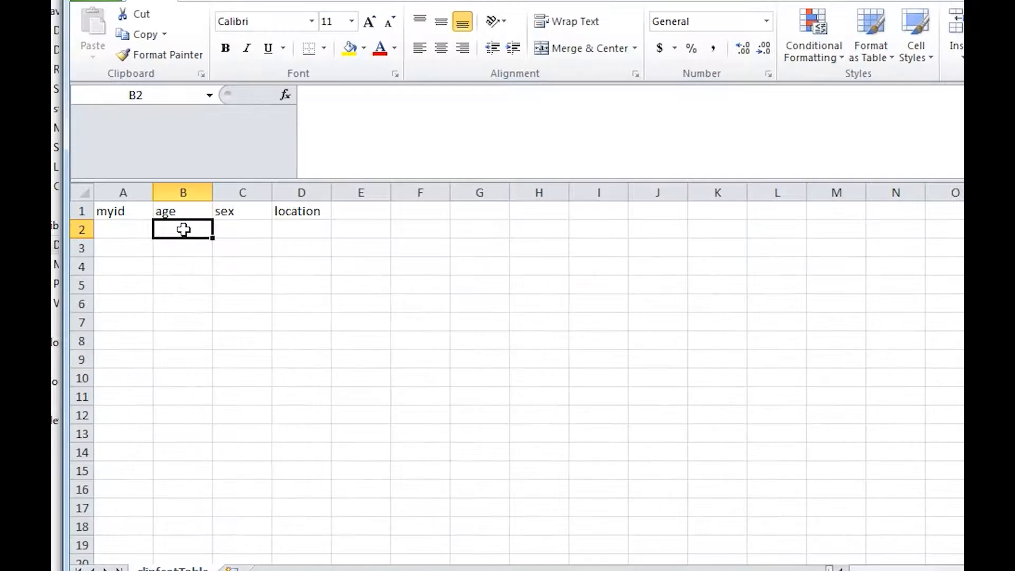
pyautogui.write('youn')
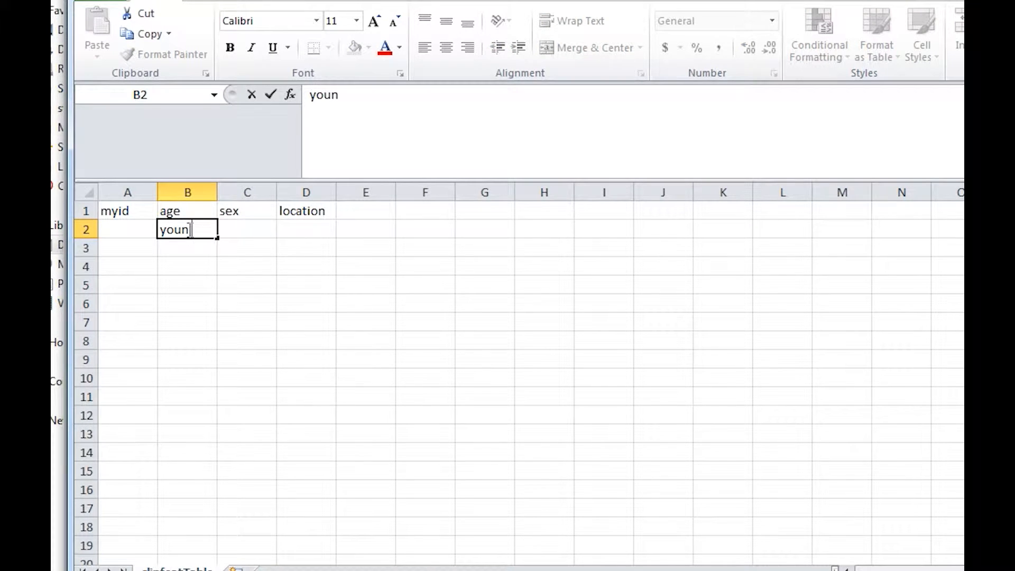
pyautogui.write('g adult')
pyautogui.press('Tab')
pyautogui.write('female')
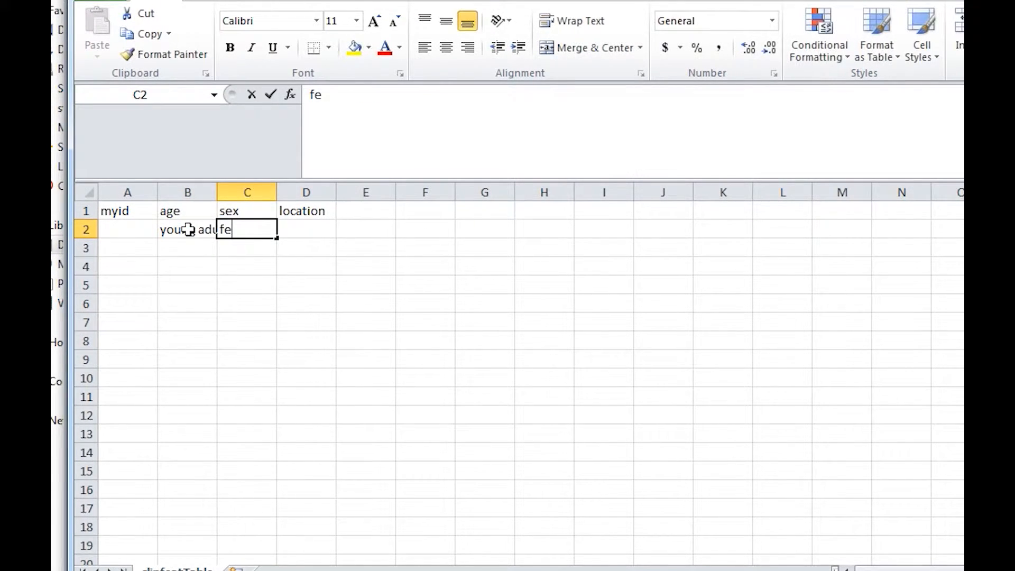
# Step: Enter "extremities" under location in row 2 of clinfeatTable.csv
pyautogui.press('Tab')
pyautogui.write('l')
pyautogui.press('BackSpace')
pyautogui.press('BackSpace')
pyautogui.write('extre')
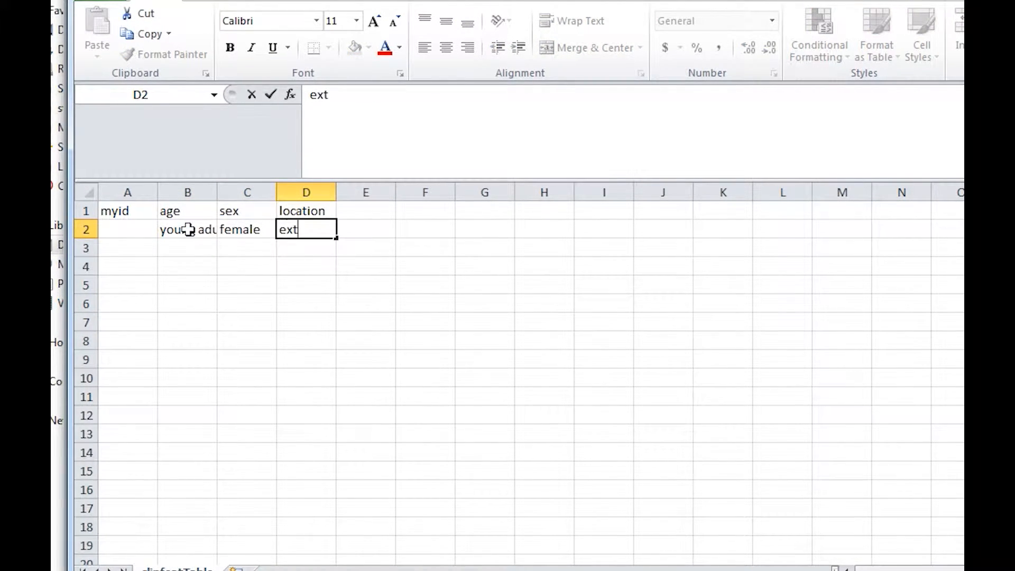
pyautogui.write('mities')
pyautogui.press('Return')
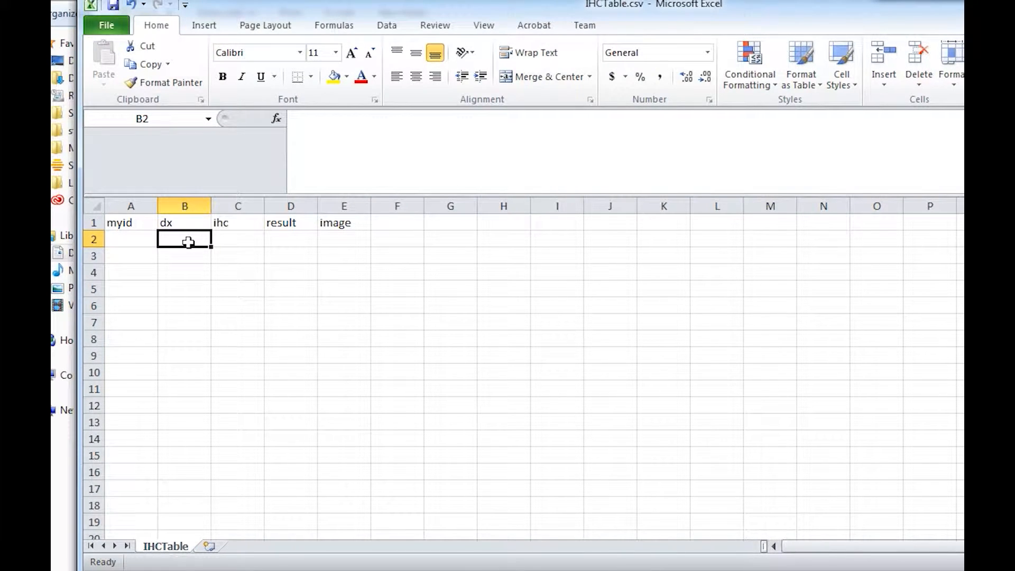
# Step: In row 2 of IHCTable.csv, enter "alveolar soft part sarcoma" under dx, "TFE3" under ihc and "nuc+" under result
pyautogui.write('alveolar soft ')
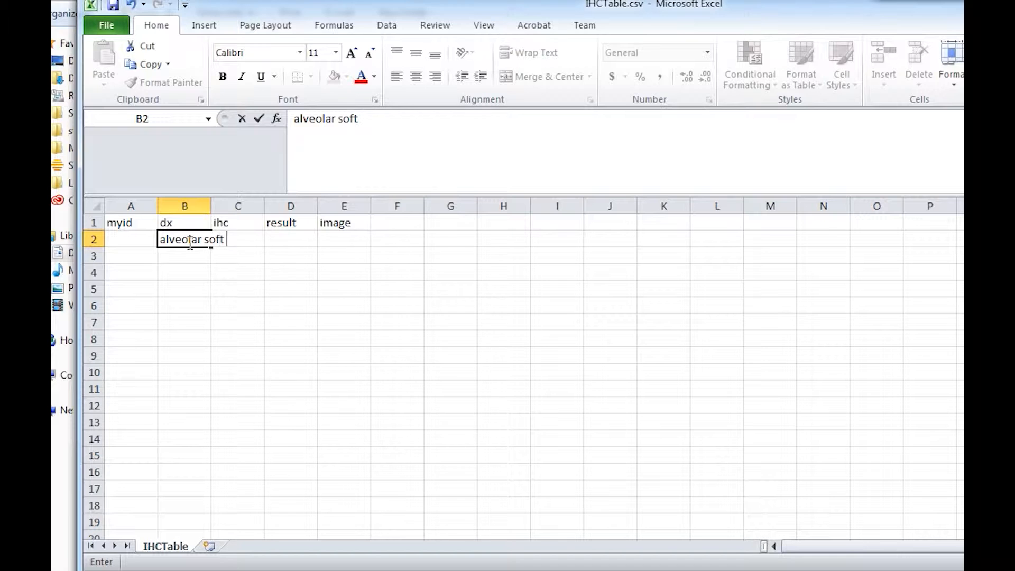
pyautogui.write('part sarcoma')
pyautogui.press('Tab')
pyautogui.write('TFE')
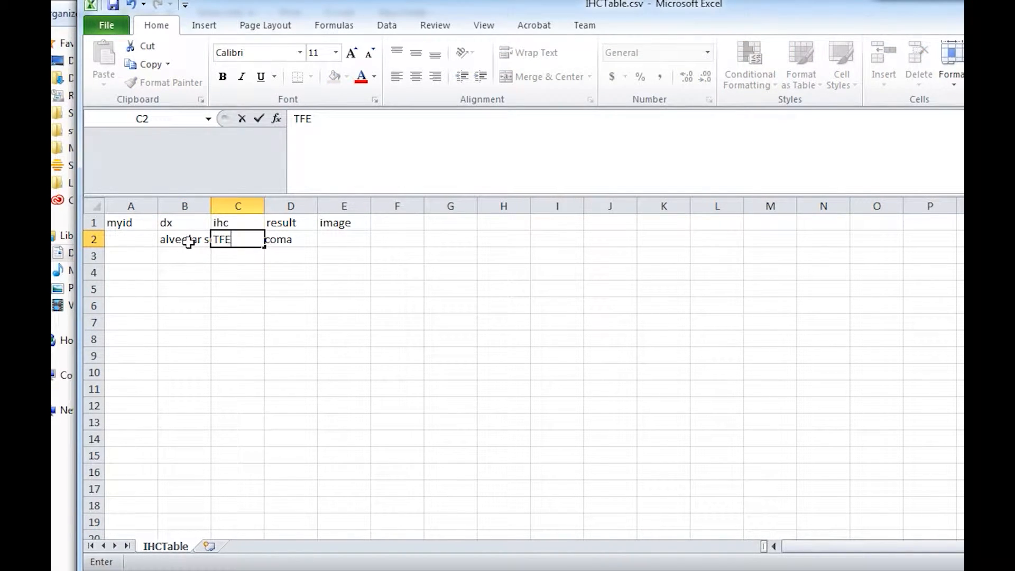
pyautogui.write('3')
pyautogui.press('Tab')
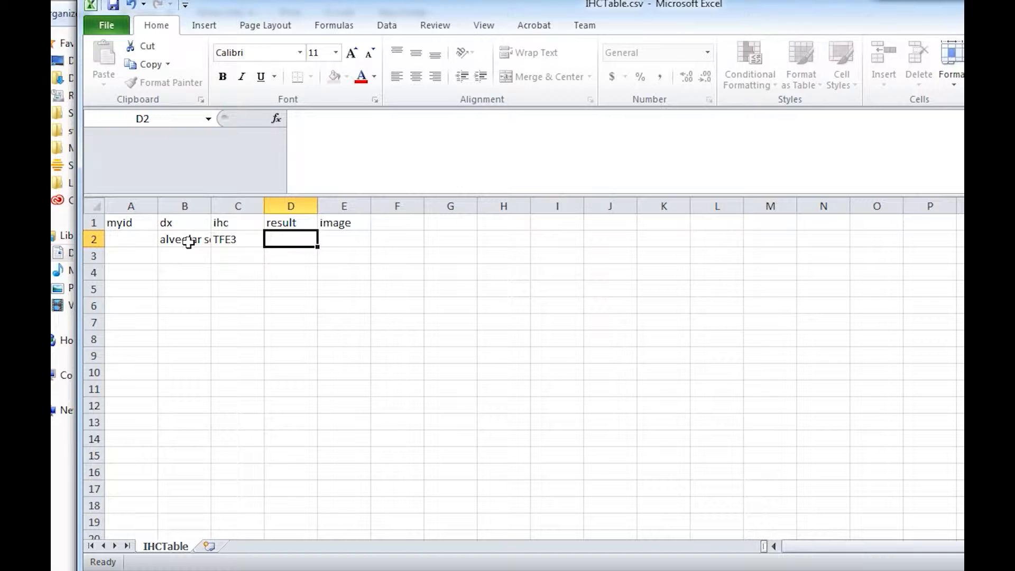
pyautogui.write('nuc+')
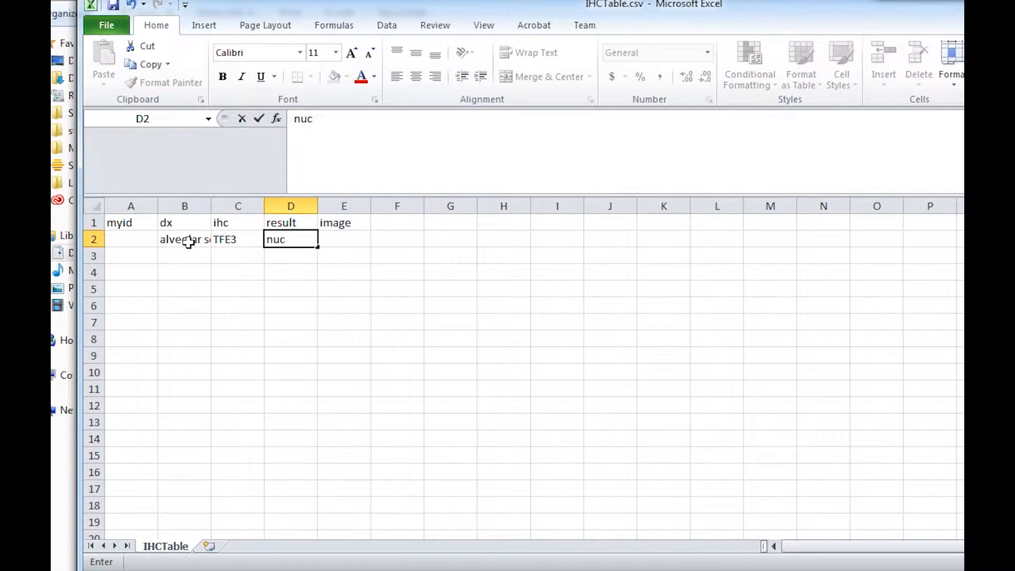
pyautogui.press('Tab')
pyautogui.press('Tab')
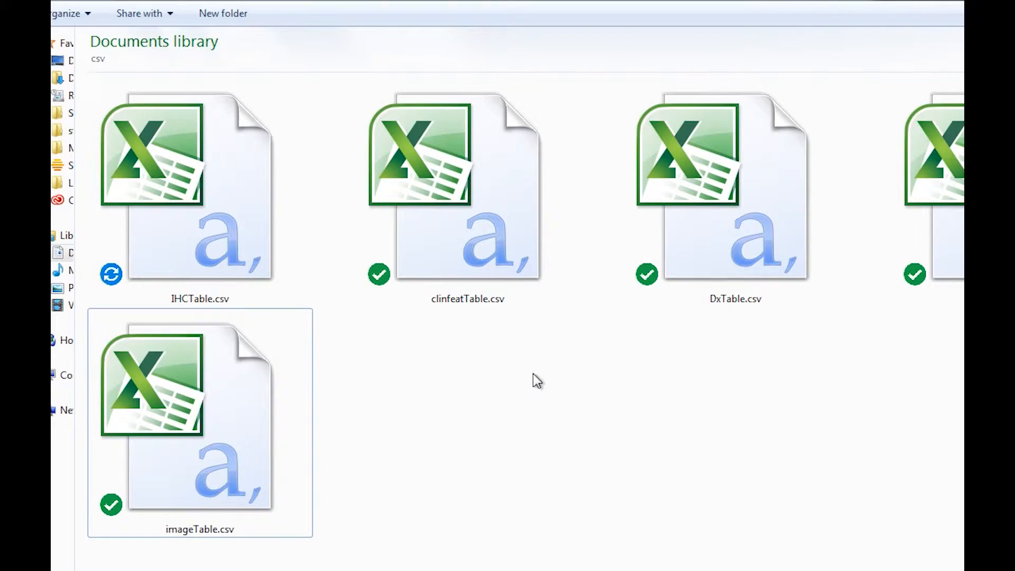
# Step: Open imageTable.csv and enter "alveolar soft part sarcoma" under dx in row 2
pyautogui.doubleClick(252, 443)
pyautogui.click(201, 239)
pyautogui.write('alveolar so')
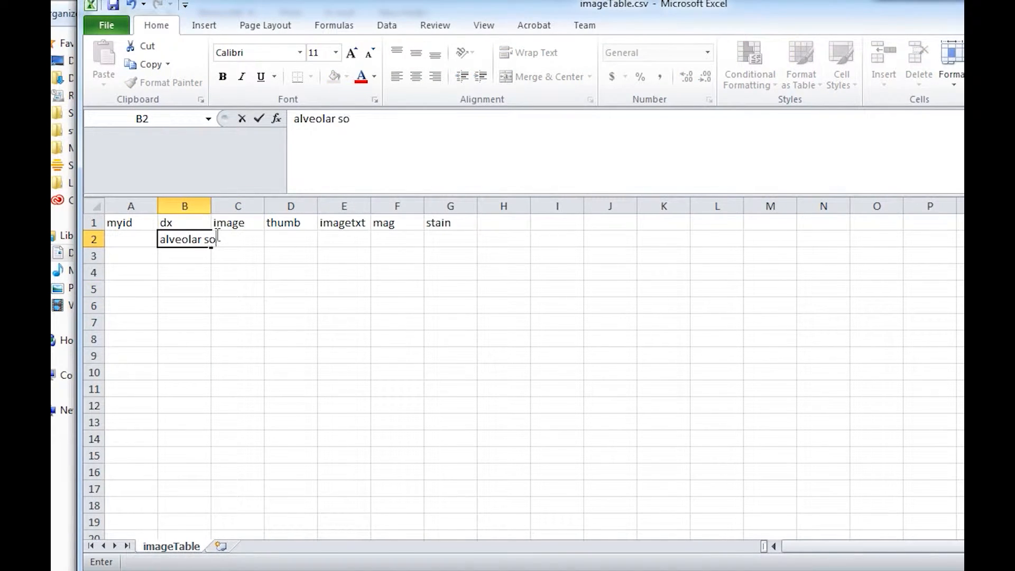
pyautogui.write('ft part sarcoma')
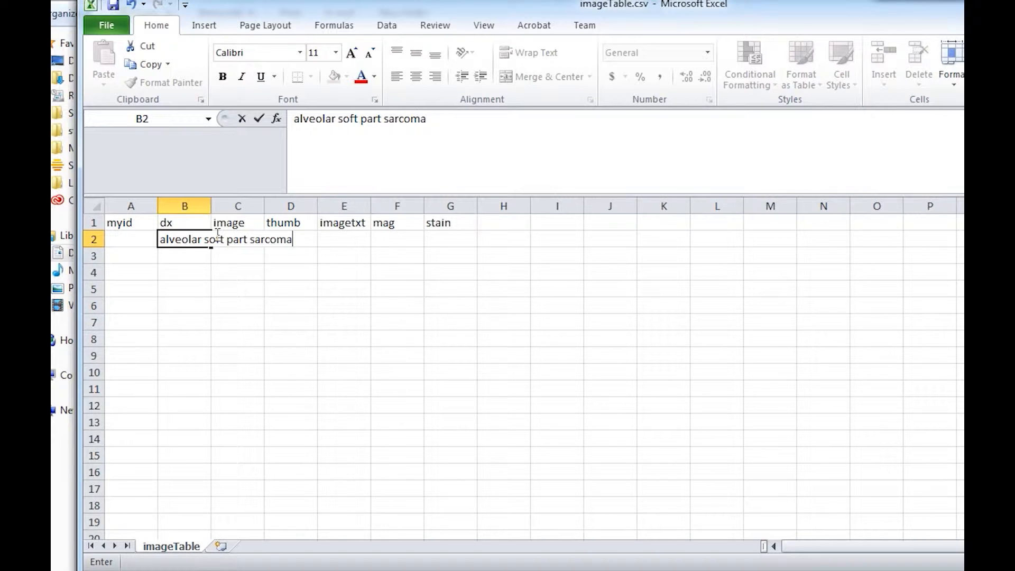
pyautogui.press('Tab')
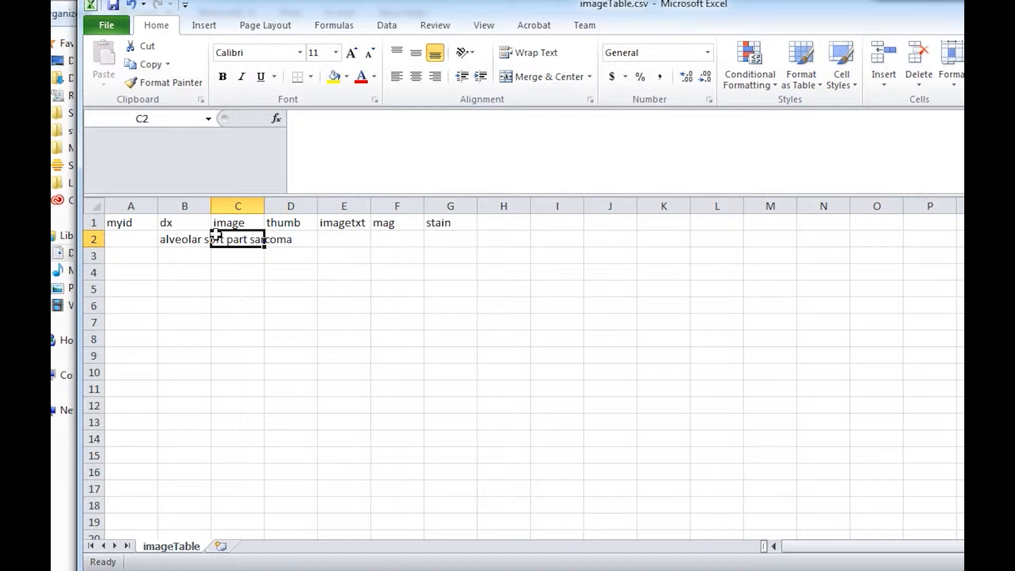
# Step: In row 2, enter 1 under image and thumb, "text can go here" under imagetxt, 50 under mag and "H+E" under stain
pyautogui.write('1')
pyautogui.press('Tab')
pyautogui.write('1')
pyautogui.press('Tab')
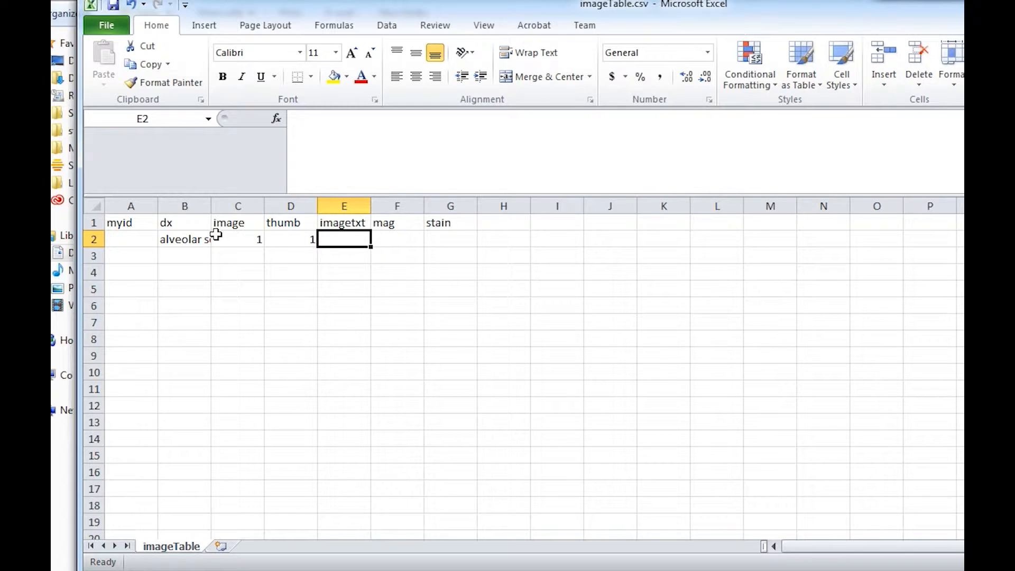
pyautogui.write('text can go here')
pyautogui.press('Tab')
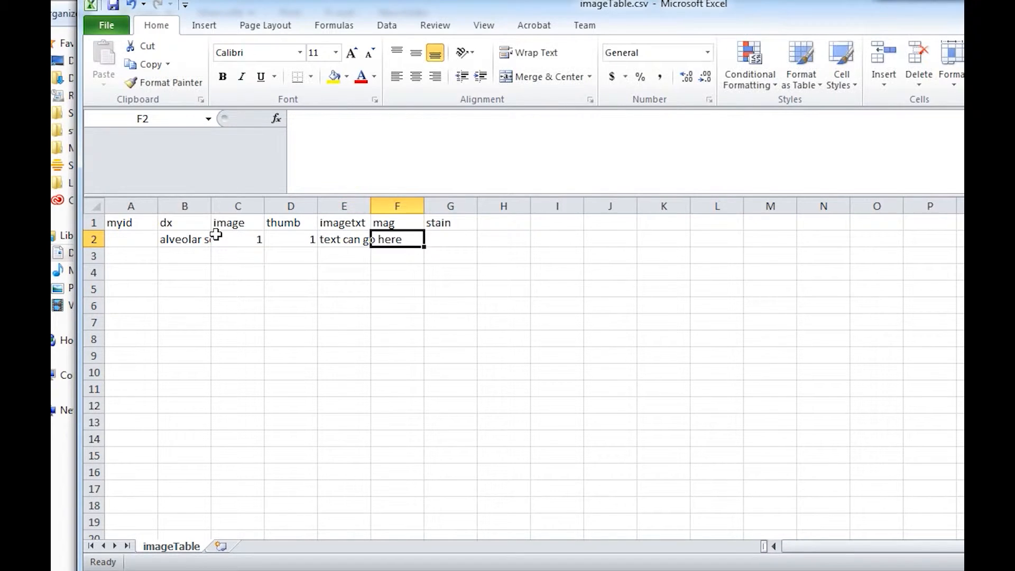
pyautogui.write('50')
pyautogui.press('Tab')
pyautogui.write('H+E')
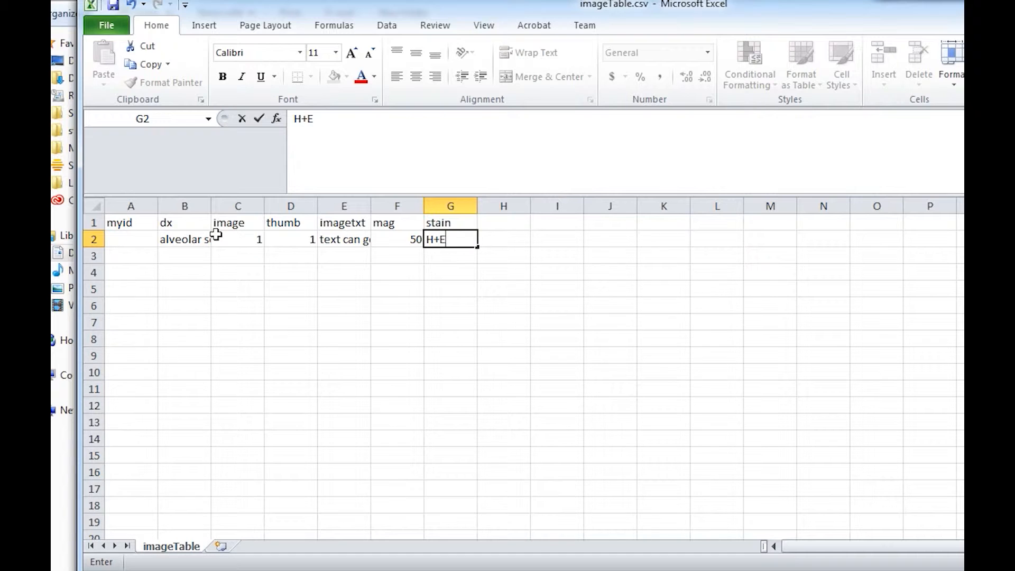
pyautogui.press('Return')
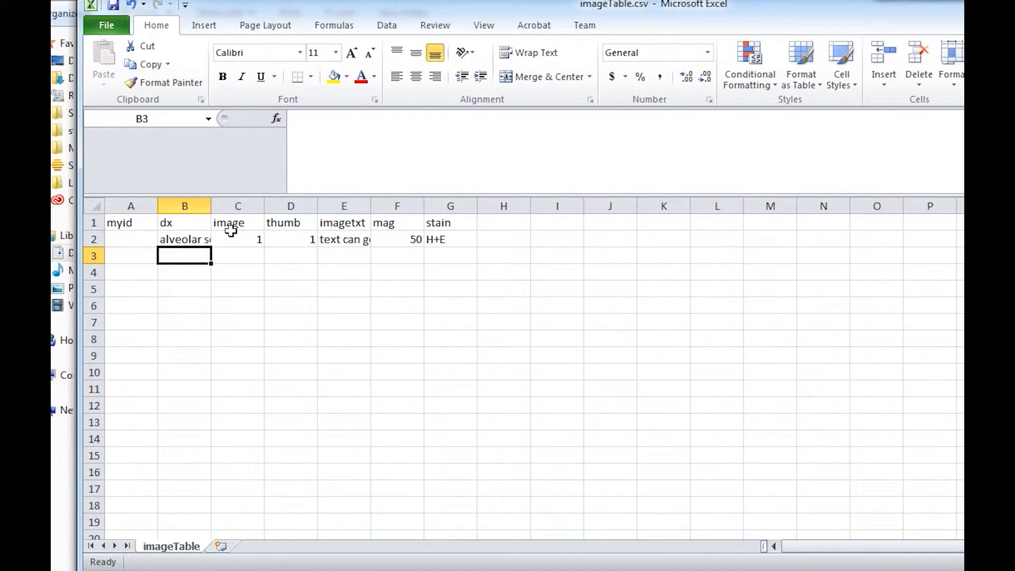
# Step: Copy the dx entry of row 2 into row 3 and enter 2 under both image and thumb
pyautogui.click(197, 238)
pyautogui.hotkey('ctrl', 'c')
pyautogui.click(192, 256)
pyautogui.hotkey('ctrl', 'v')
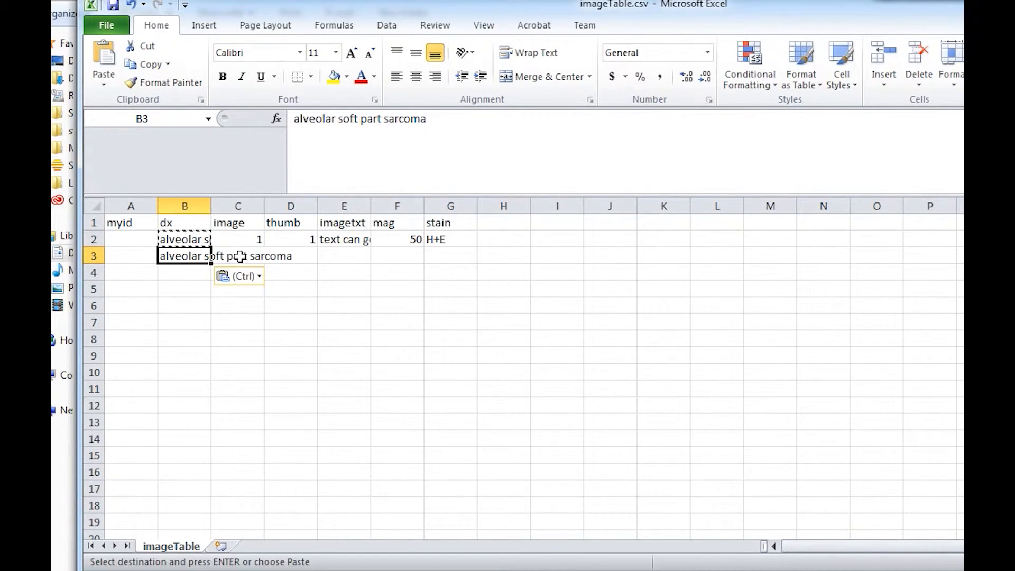
pyautogui.click(240, 256)
pyautogui.write('2')
pyautogui.click(306, 262)
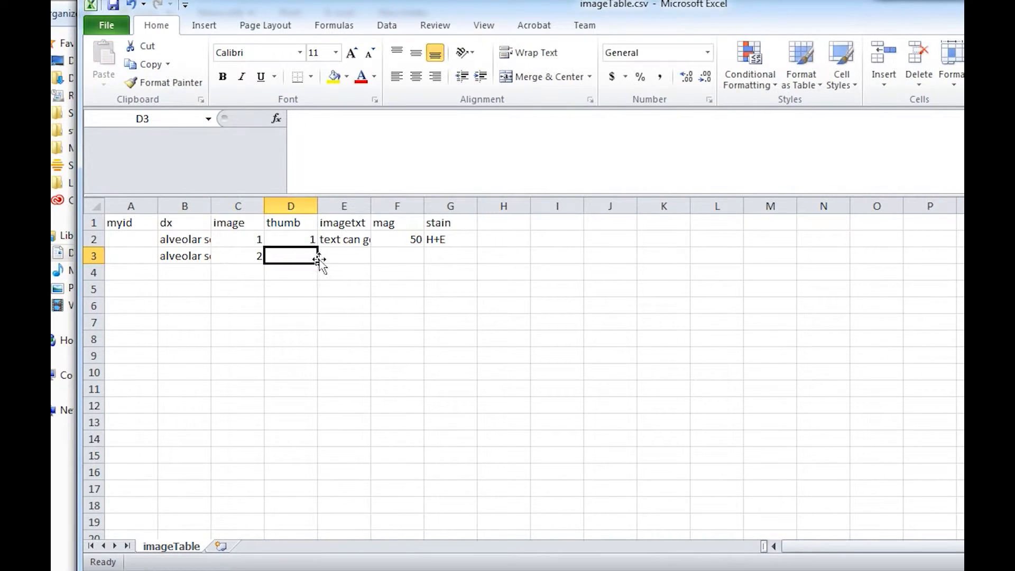
pyautogui.write('2')
# Step: In row 3, enter 100 under mag and copy the stain "H+E" from row 2
pyautogui.click(354, 255)
pyautogui.click(390, 256)
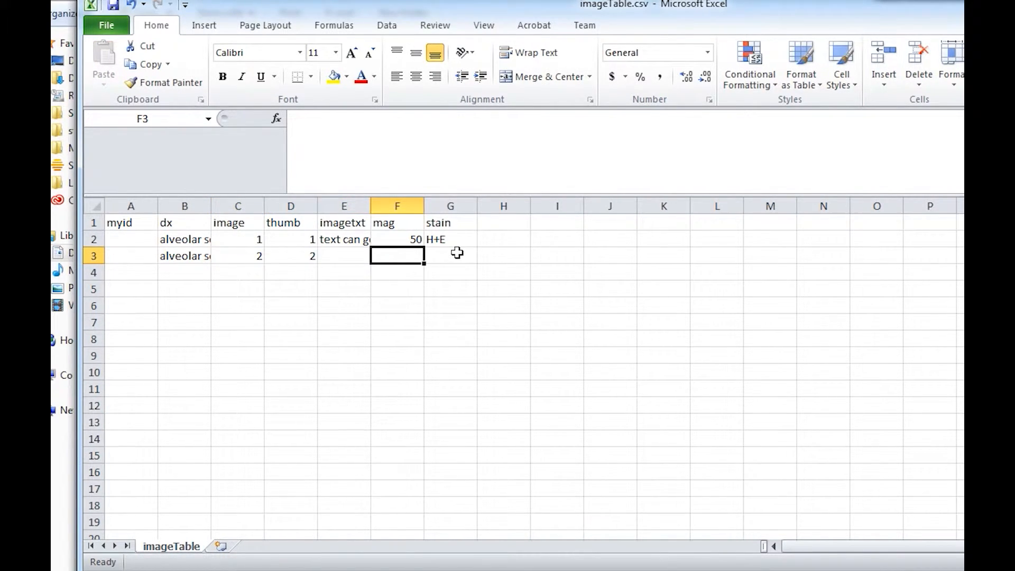
pyautogui.write('100')
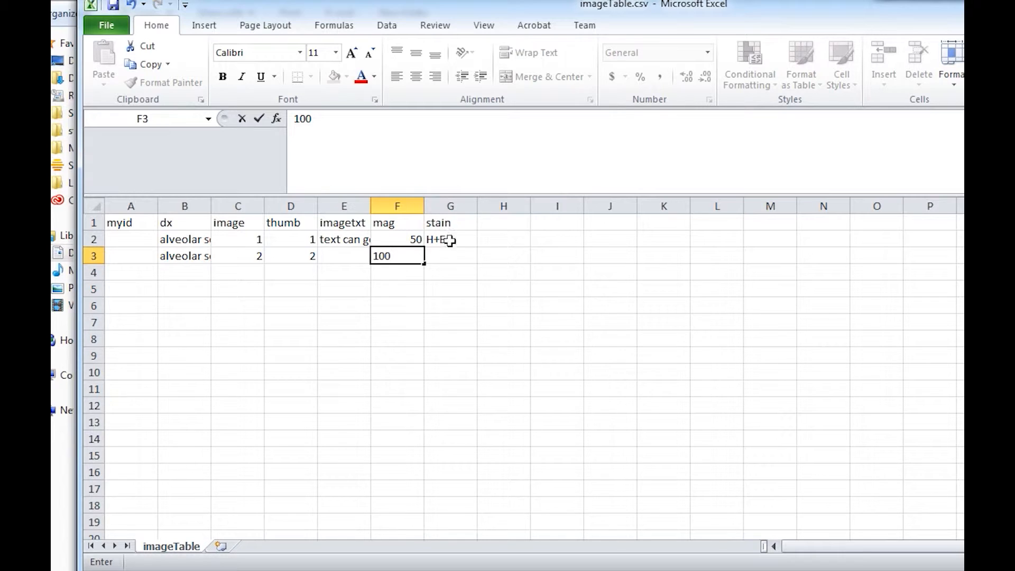
pyautogui.click(442, 243)
pyautogui.hotkey('ctrl', 'c')
pyautogui.click(463, 254)
pyautogui.hotkey('ctrl', 'v')
pyautogui.click(397, 288)
# Step: Copy the dx entry of row 3 into row 4 and enter 3 under both image and thumb
pyautogui.click(198, 272)
pyautogui.click(190, 259)
pyautogui.hotkey('ctrl', 'c')
pyautogui.click(185, 273)
pyautogui.hotkey('ctrl', 'v')
pyautogui.click(238, 272)
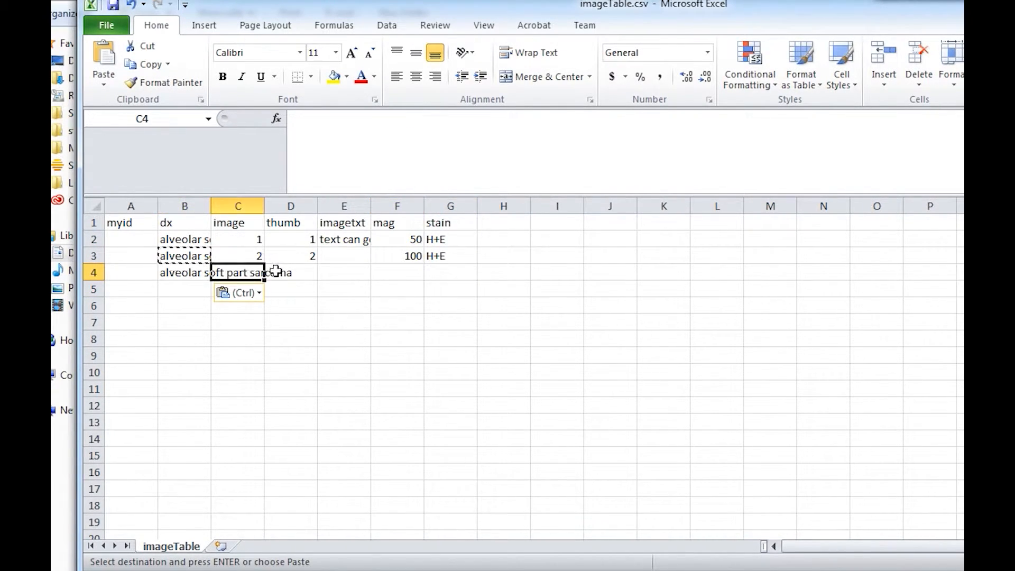
pyautogui.write('3')
pyautogui.click(312, 272)
pyautogui.write('3')
# Step: In row 4, enter 200 under mag and copy the stain "H+E" from row 3
pyautogui.click(392, 274)
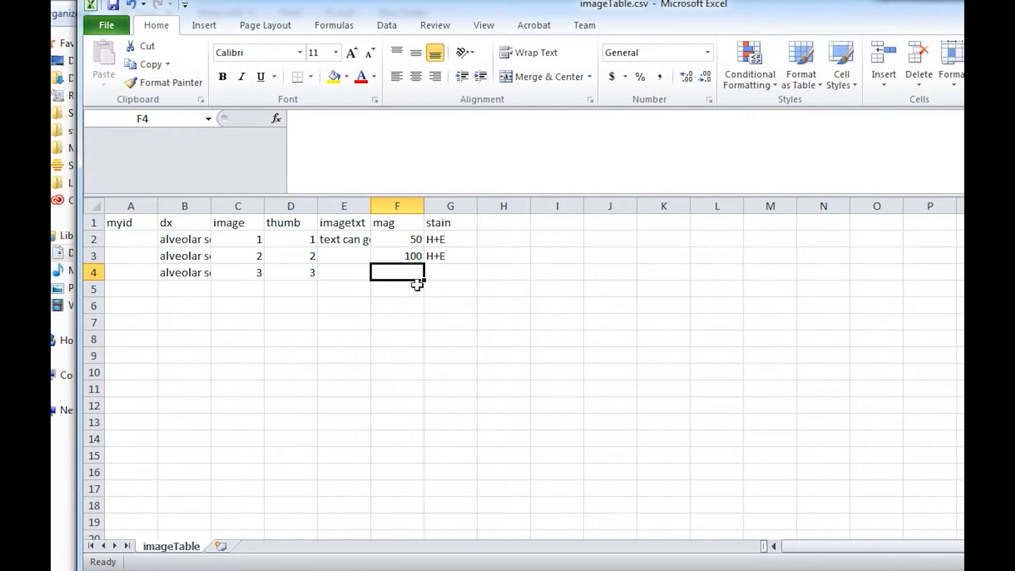
pyautogui.write('200')
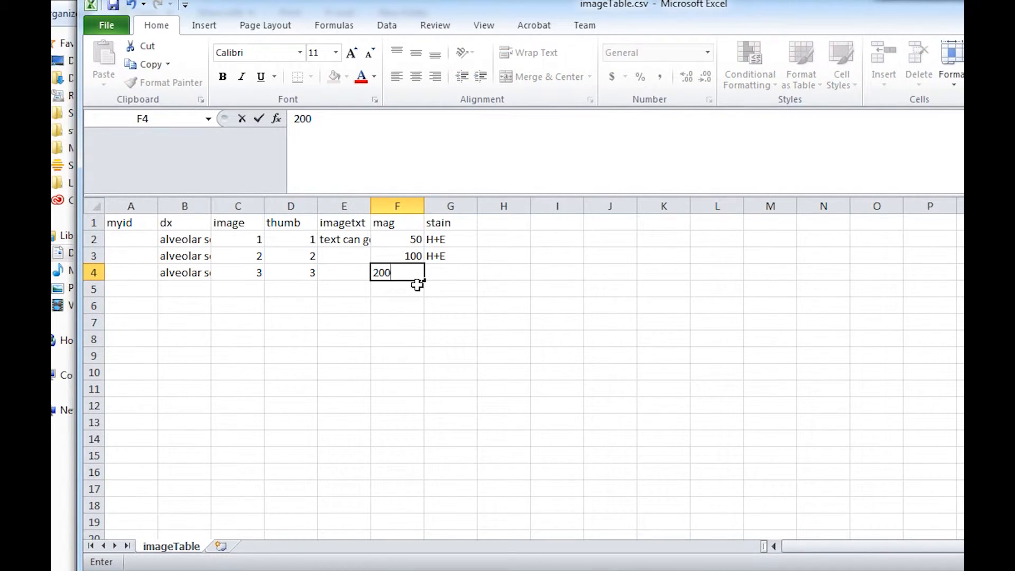
pyautogui.click(455, 258)
pyautogui.hotkey('ctrl', 'c')
pyautogui.click(460, 275)
pyautogui.hotkey('ctrl', 'v')
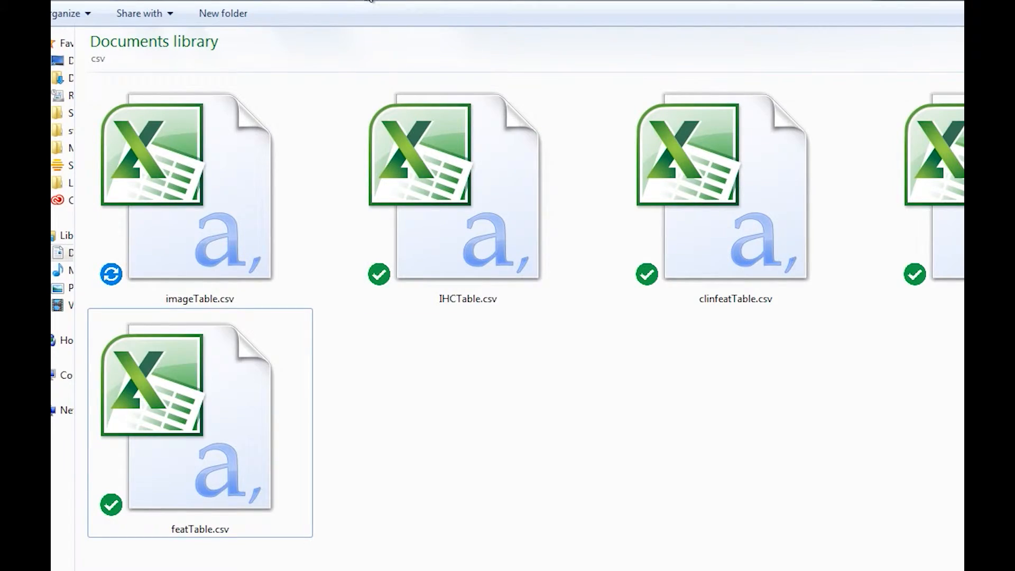
# Step: Go back to the html5game folder, select soft-tissue-gallery008_texture_1.png, and leave the folder for its parent
pyautogui.click(366, 1)
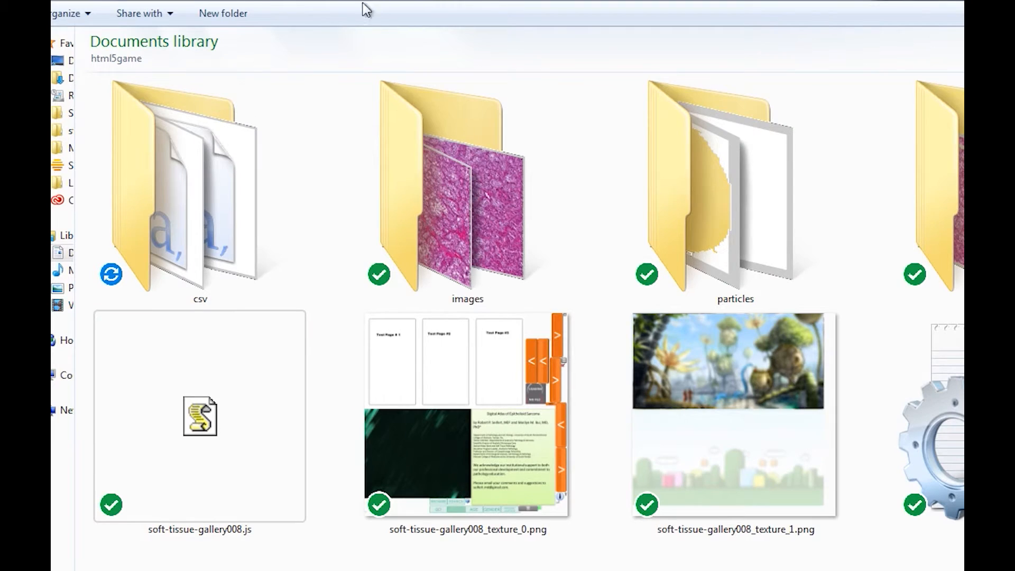
pyautogui.click(629, 386)
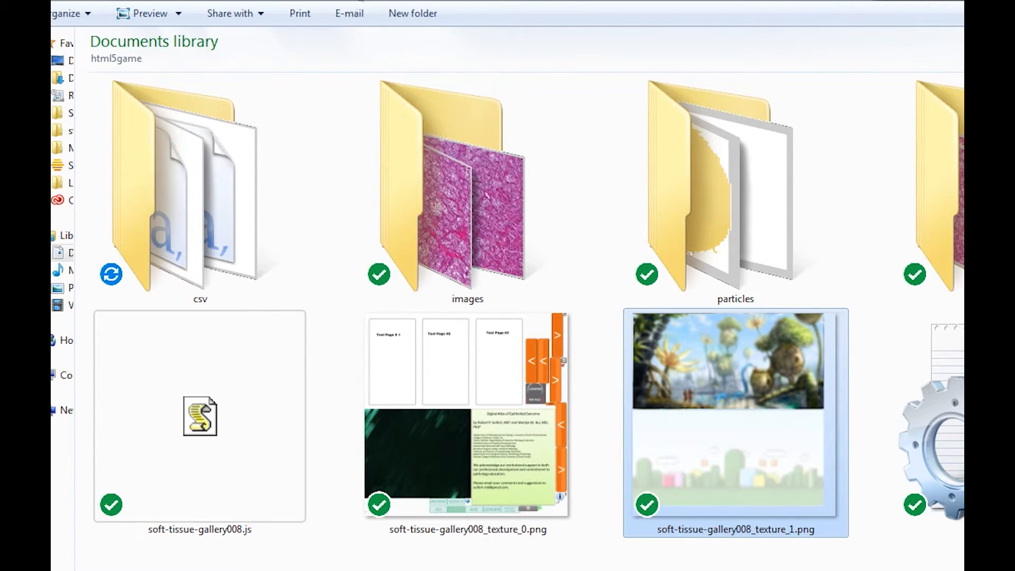
pyautogui.press('BackSpace')
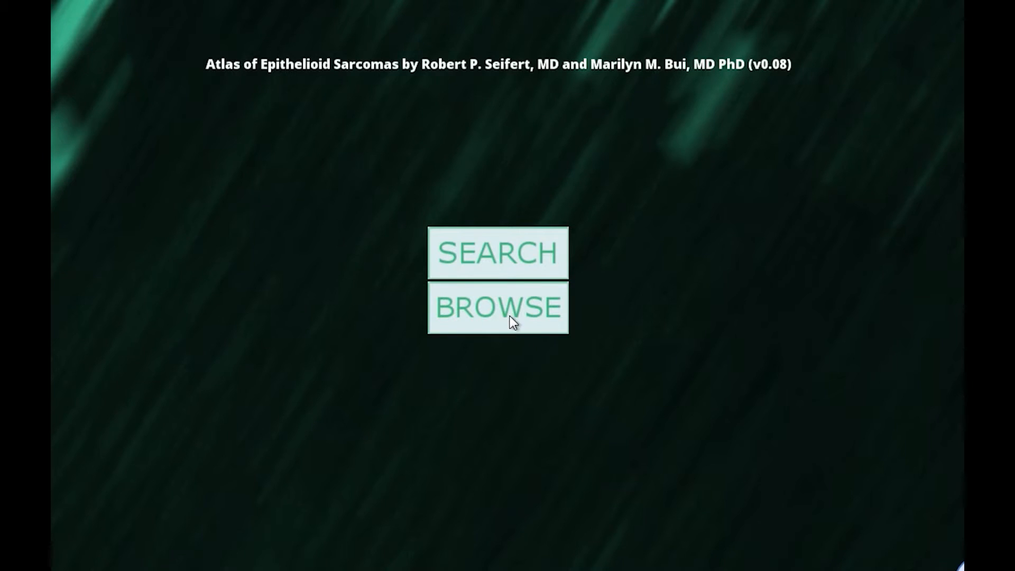
# Step: Browse the atlas to the Alveolar Soft Part Sarcoma images, open image 1, and show its description with DDx and IHC
pyautogui.click(509, 313)
pyautogui.click(385, 246)
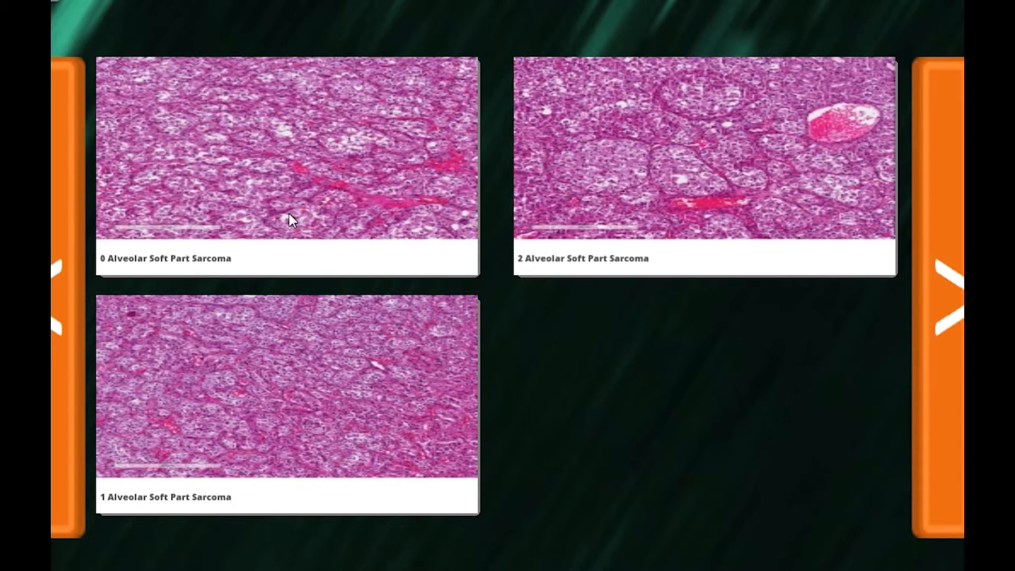
pyautogui.click(417, 401)
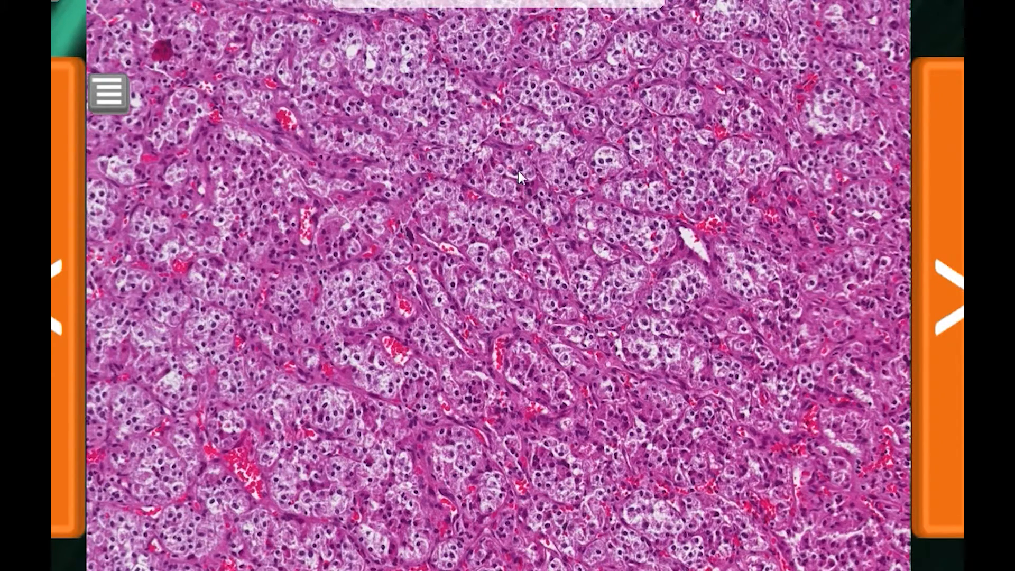
pyautogui.click(114, 96)
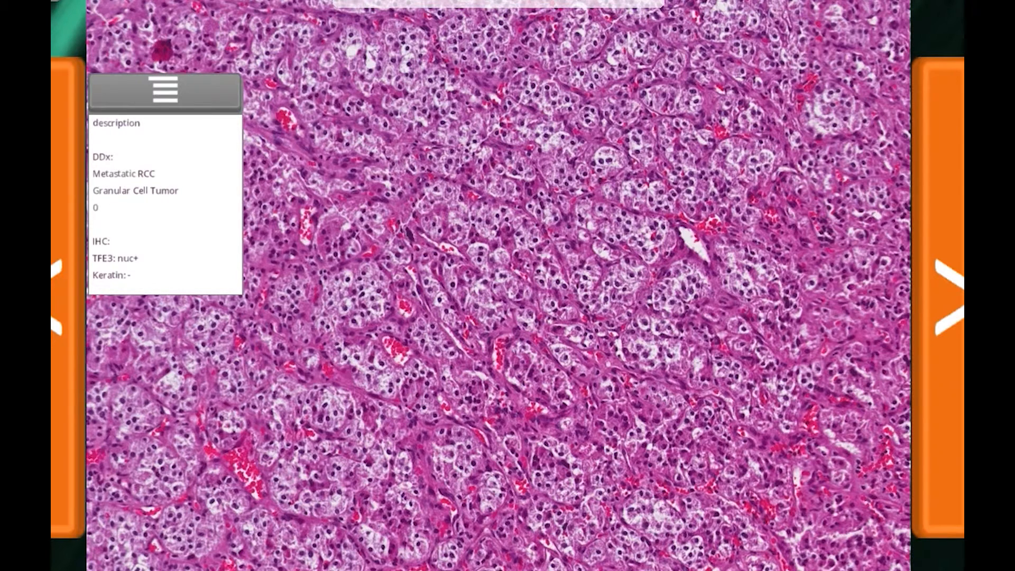
# Step: Return from the image to the atlas start page and open the search page with the age, gender and anatomic location filters
pyautogui.click(54, 1)
pyautogui.click(53, 1)
pyautogui.click(53, 1)
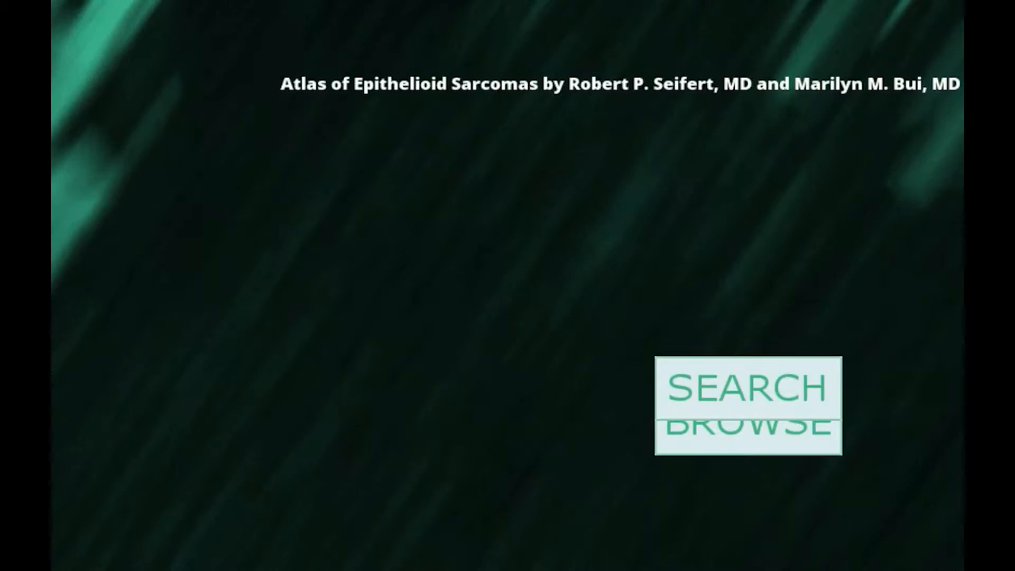
pyautogui.click(473, 250)
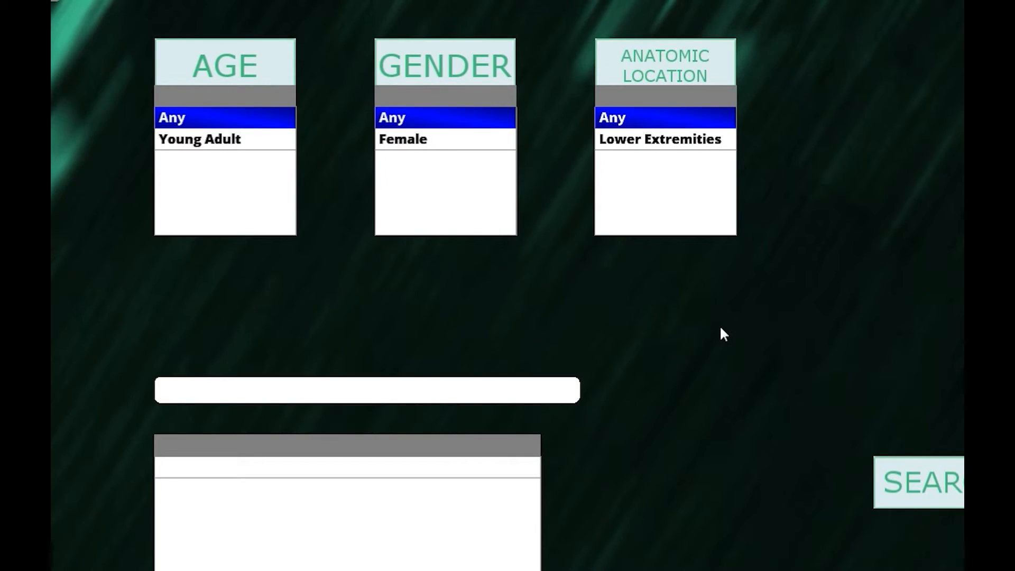